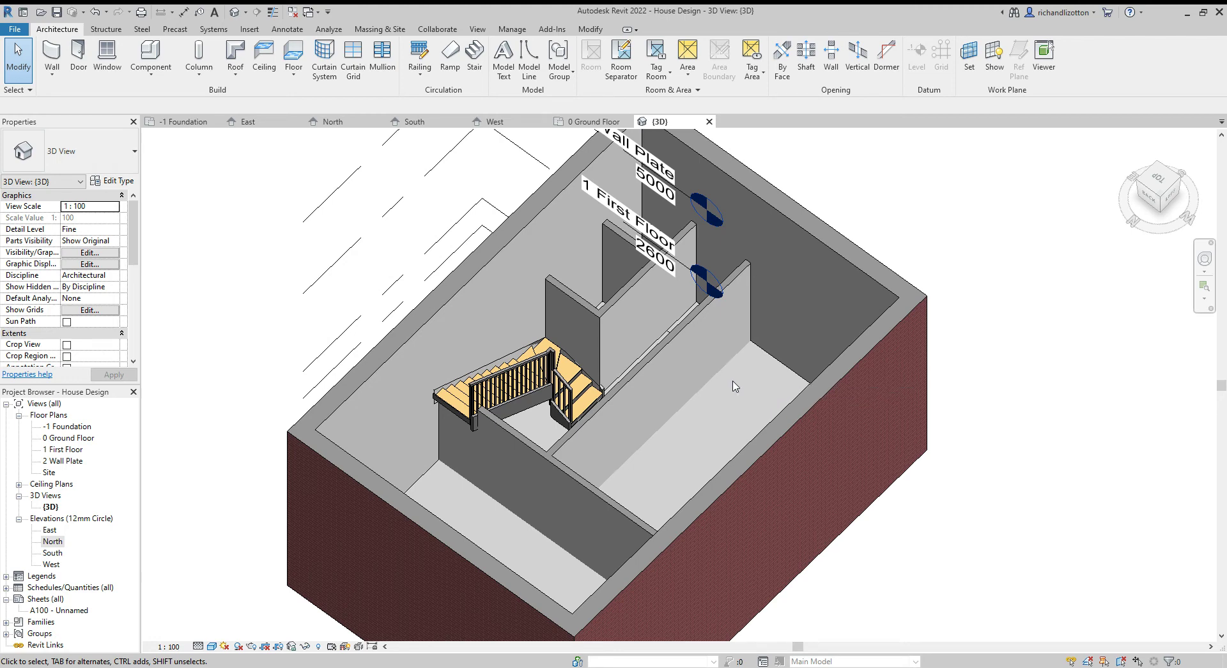
Orbit the 3D House Design model to a low side view to inspect the L-shaped stair
scroll(735, 386, "down", 2)
middle_click_drag(735, 386, 756, 346, "shift")
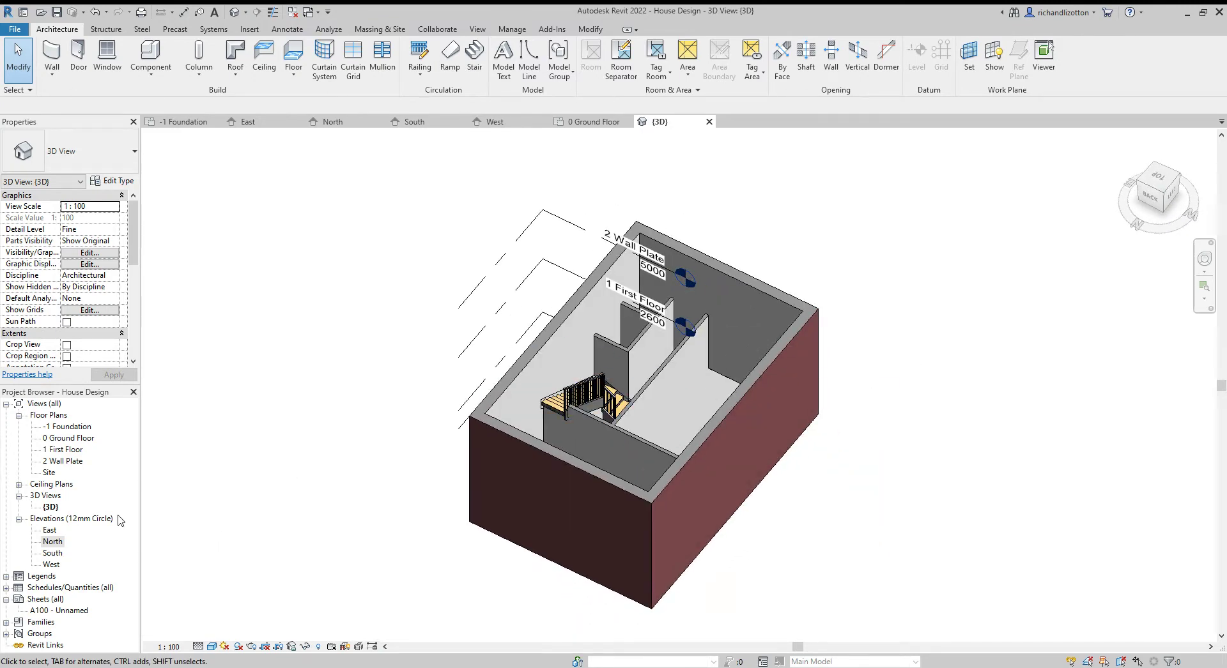
Open the 1 First Floor plan, zoom in, and set the detail level to Fine
double_click(60, 450)
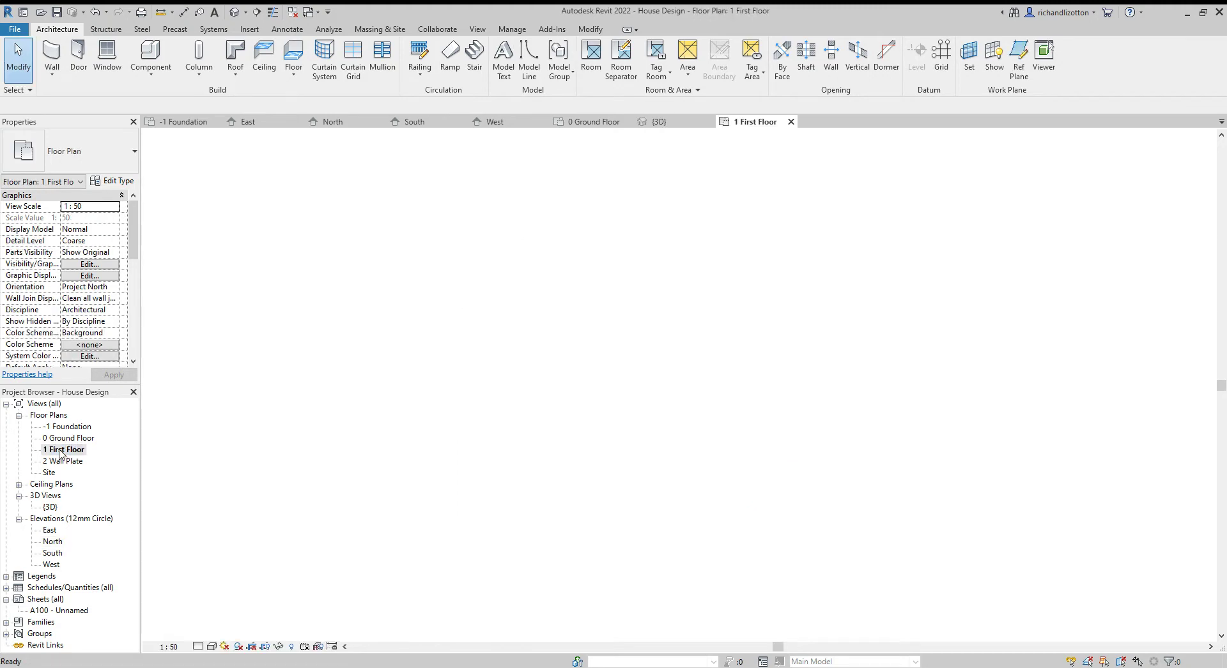
scroll(613, 350, "up", 3)
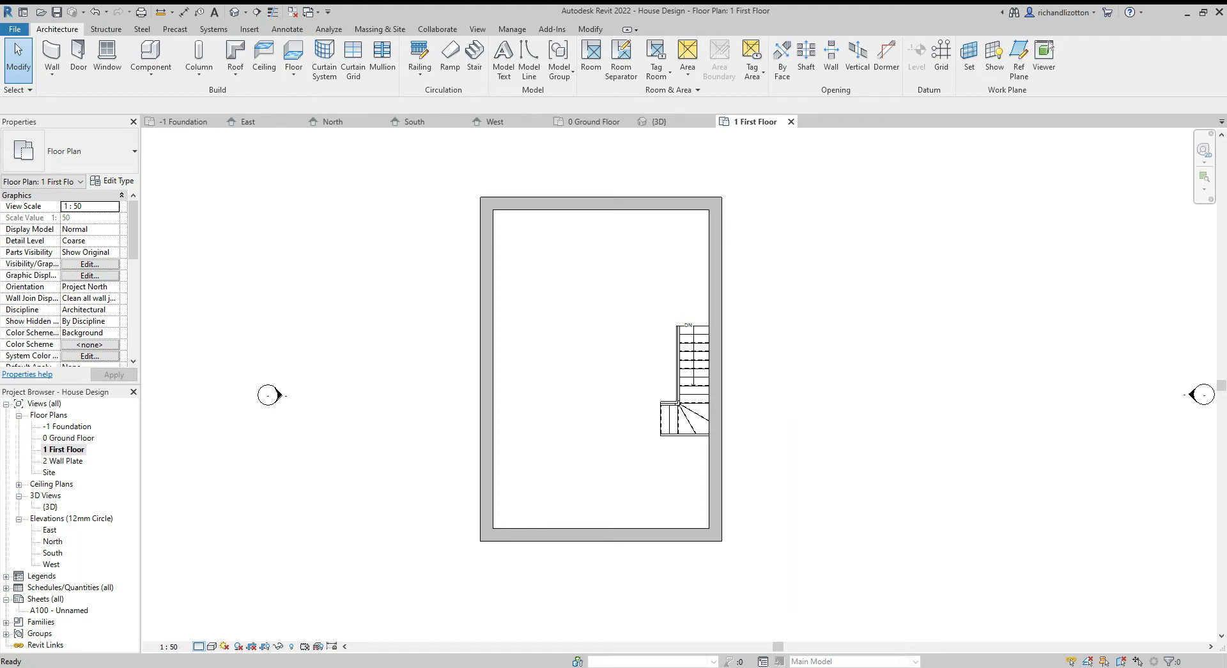
left_click(213, 632)
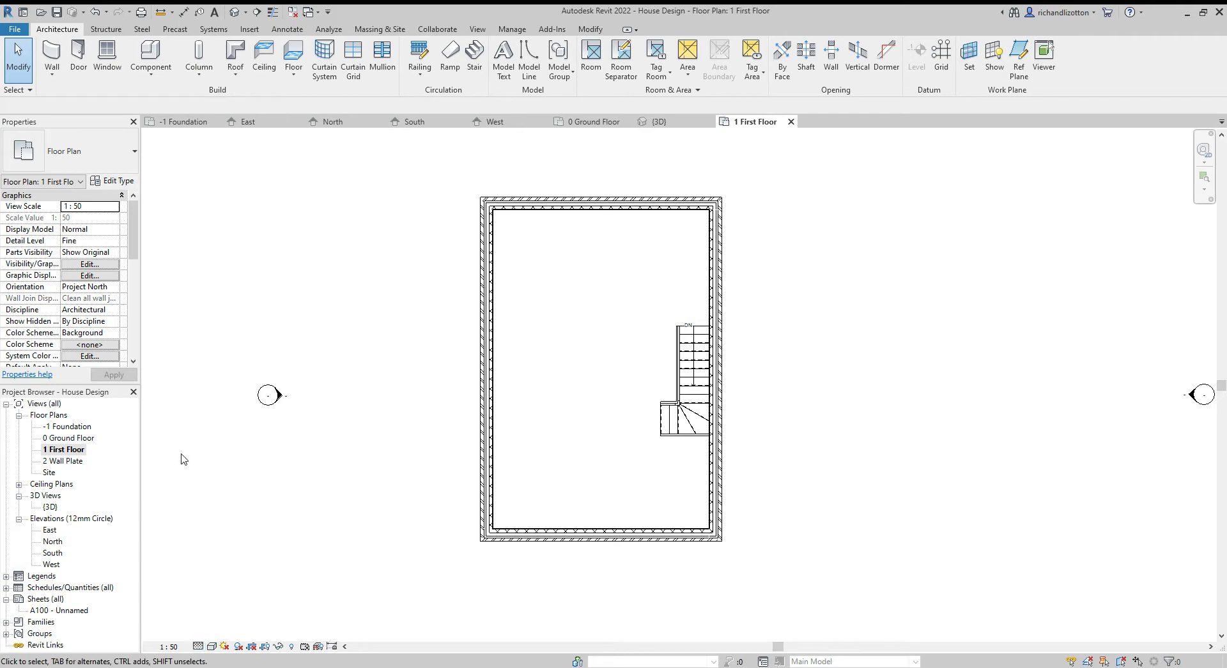
scroll(565, 364, "up", 2)
scroll(570, 388, "down", 1)
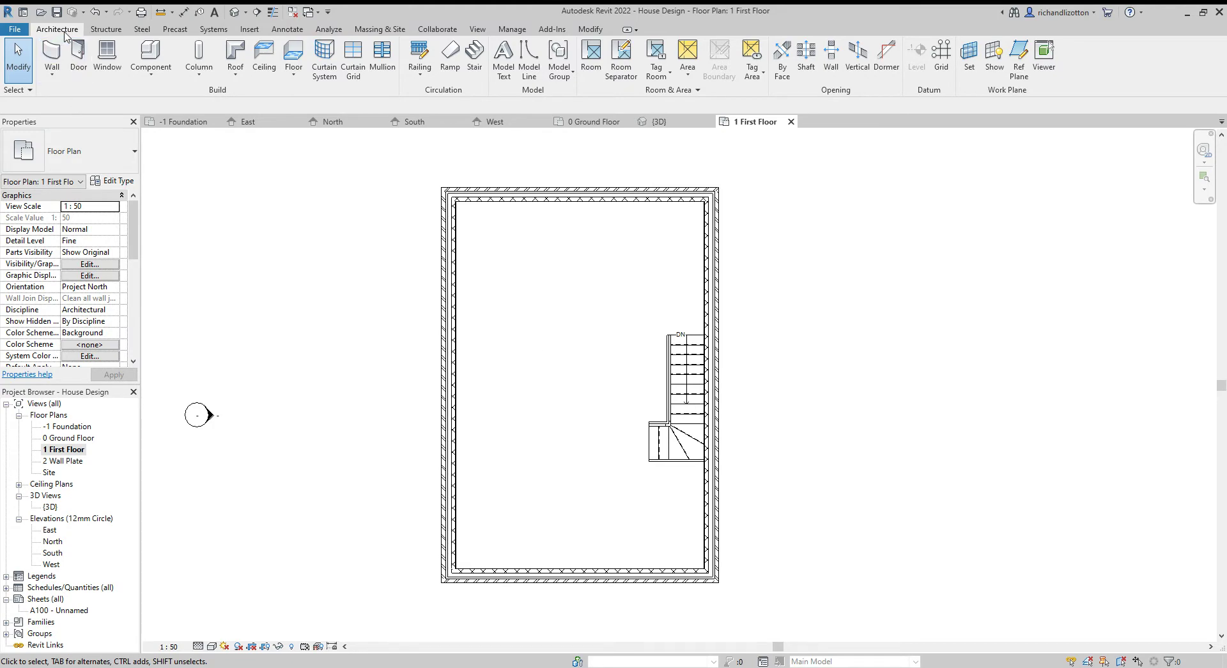
Start an architectural floor using the Floor_Timber_22Cbd-225Joist type
left_click(294, 74)
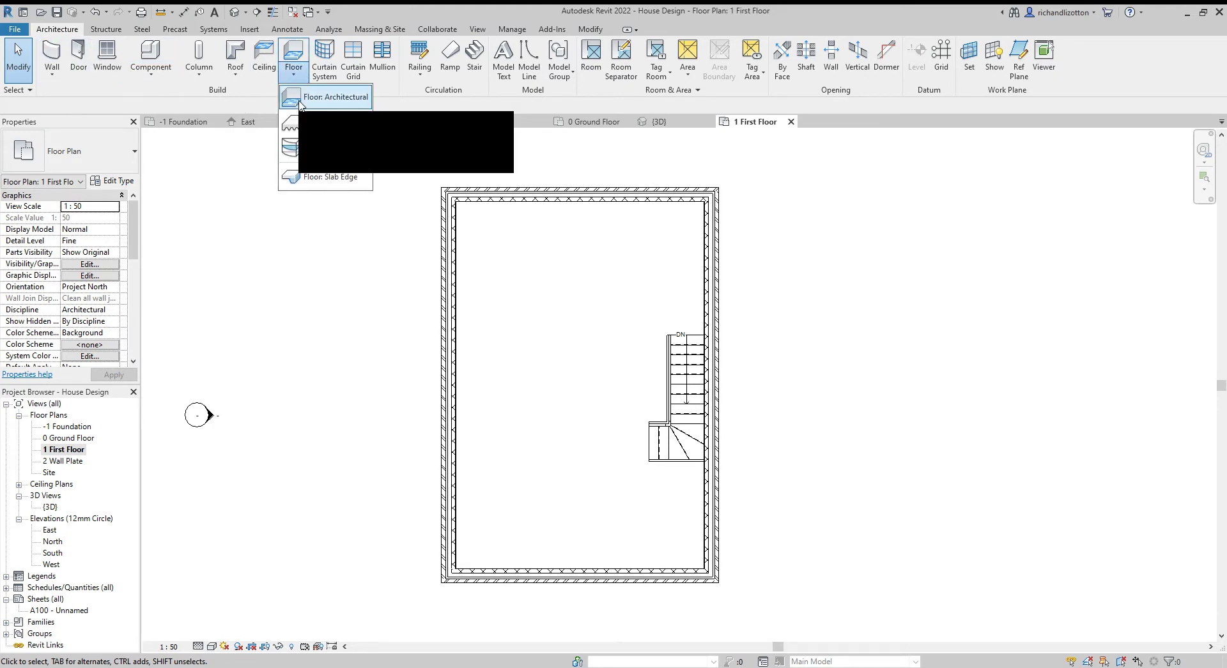
left_click(300, 97)
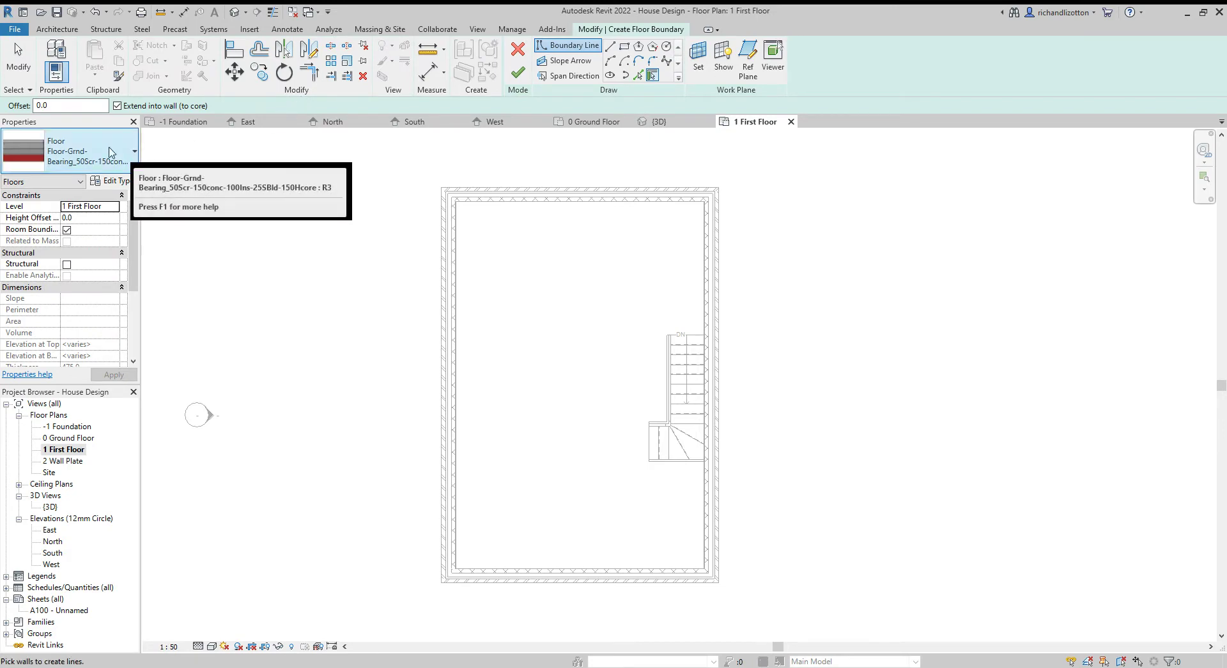
left_click(132, 155)
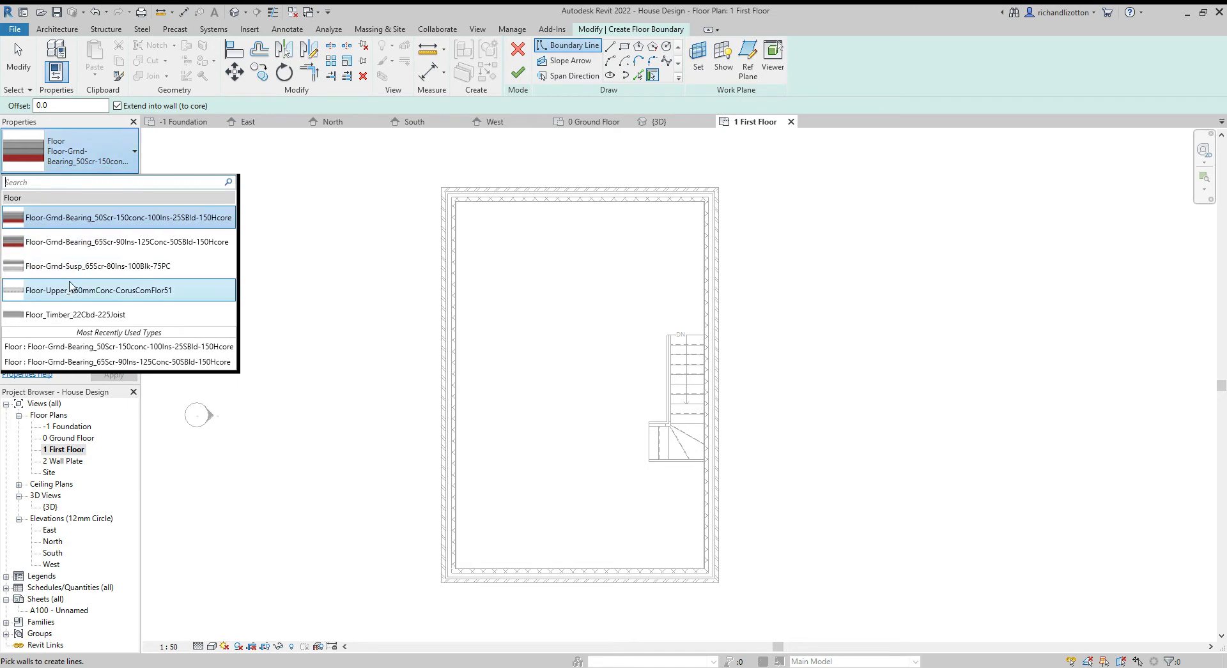
mouse_move(61, 326)
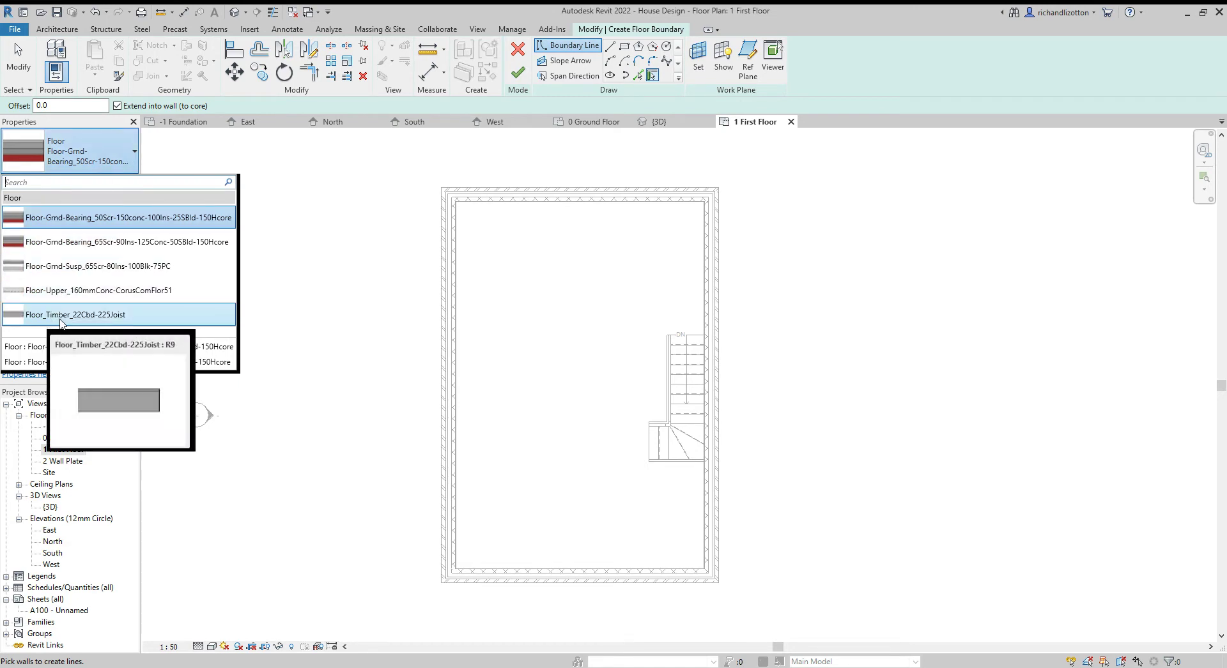
left_click(106, 316)
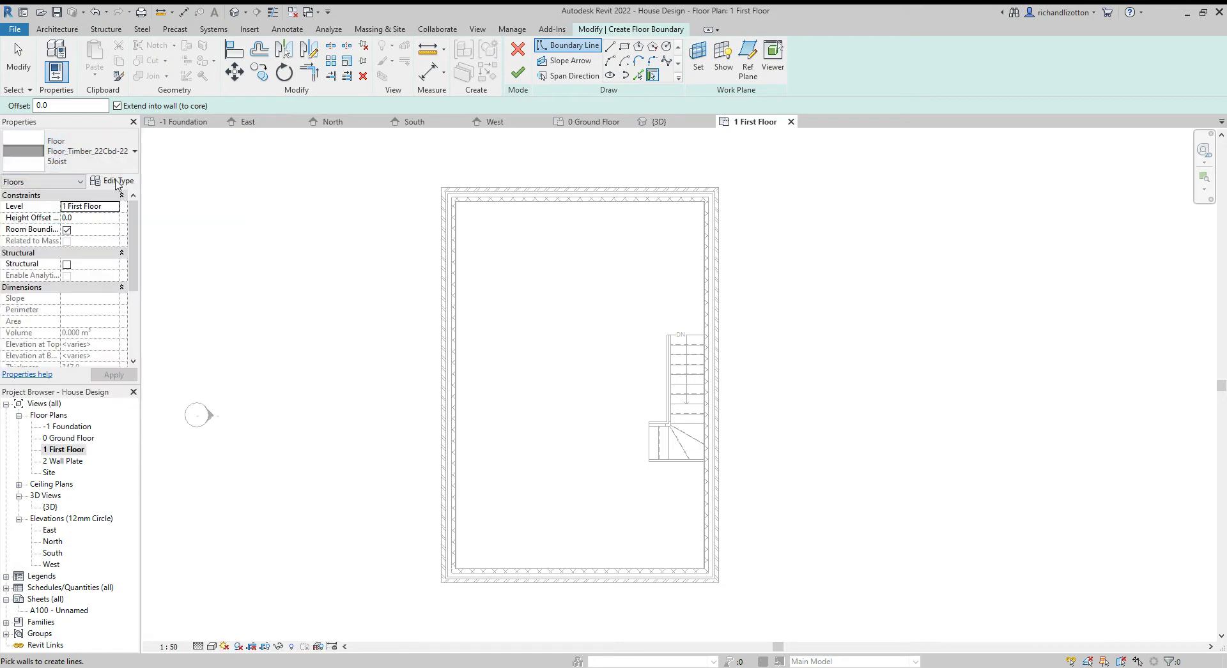
Duplicate the timber floor type as Floor_Timber_22Cbd-195Joist and open its structure layers
left_click(118, 182)
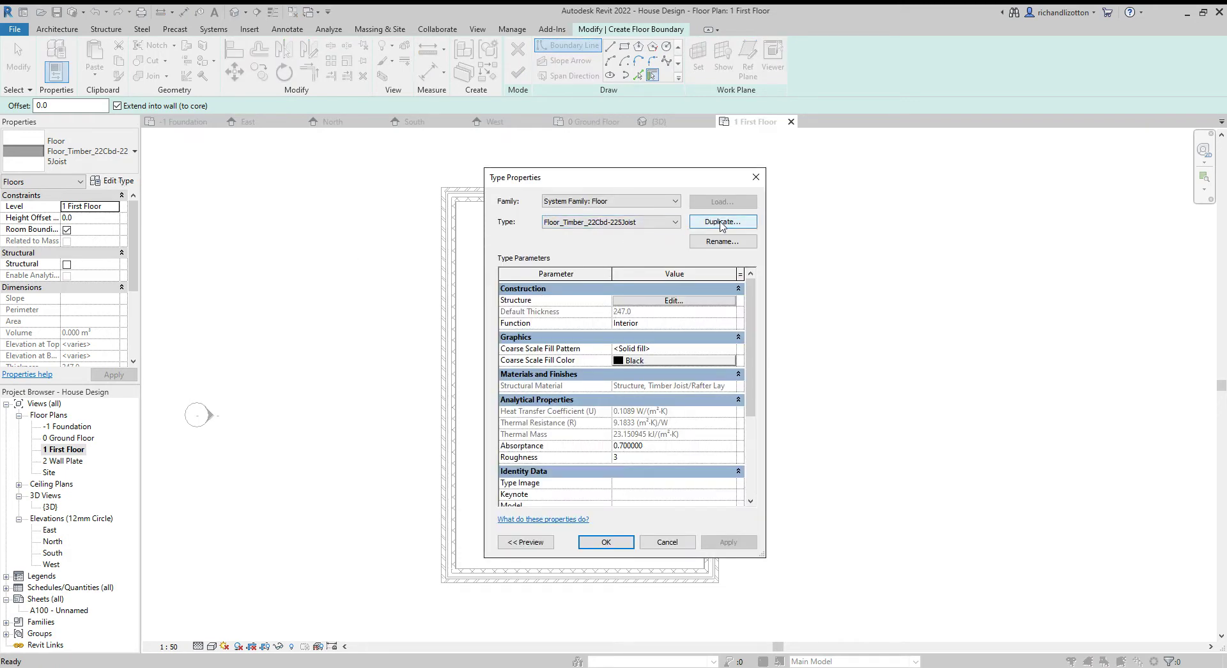
left_click(720, 224)
left_click(675, 357)
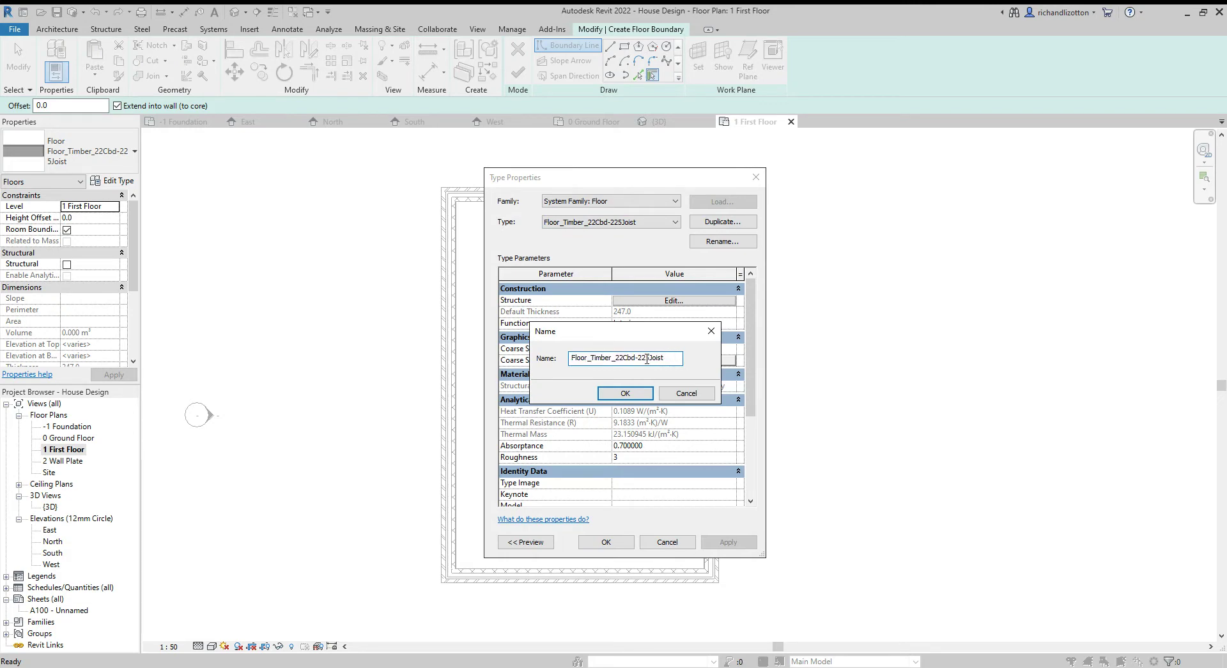
key("BackSpace")
type("195")
left_click(625, 394)
left_click(665, 301)
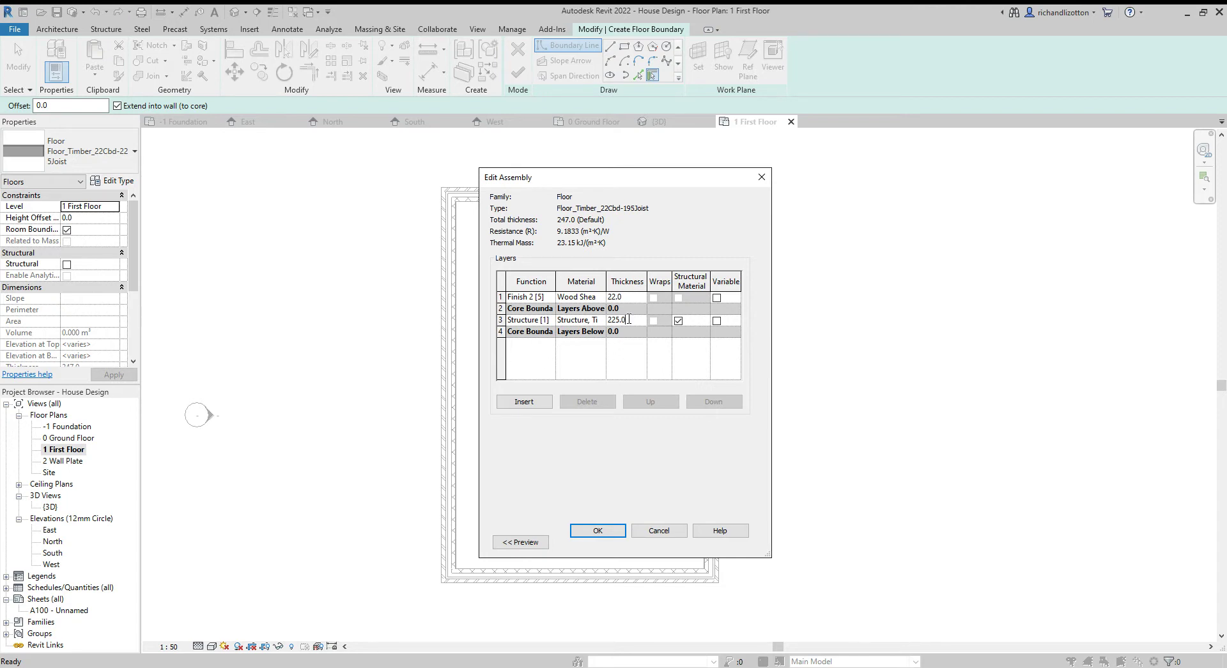
Change the joist layer thickness from 225.0 to 195
left_click_drag(629, 318, 609, 320)
type("195")
left_click_drag(477, 335, 347, 337)
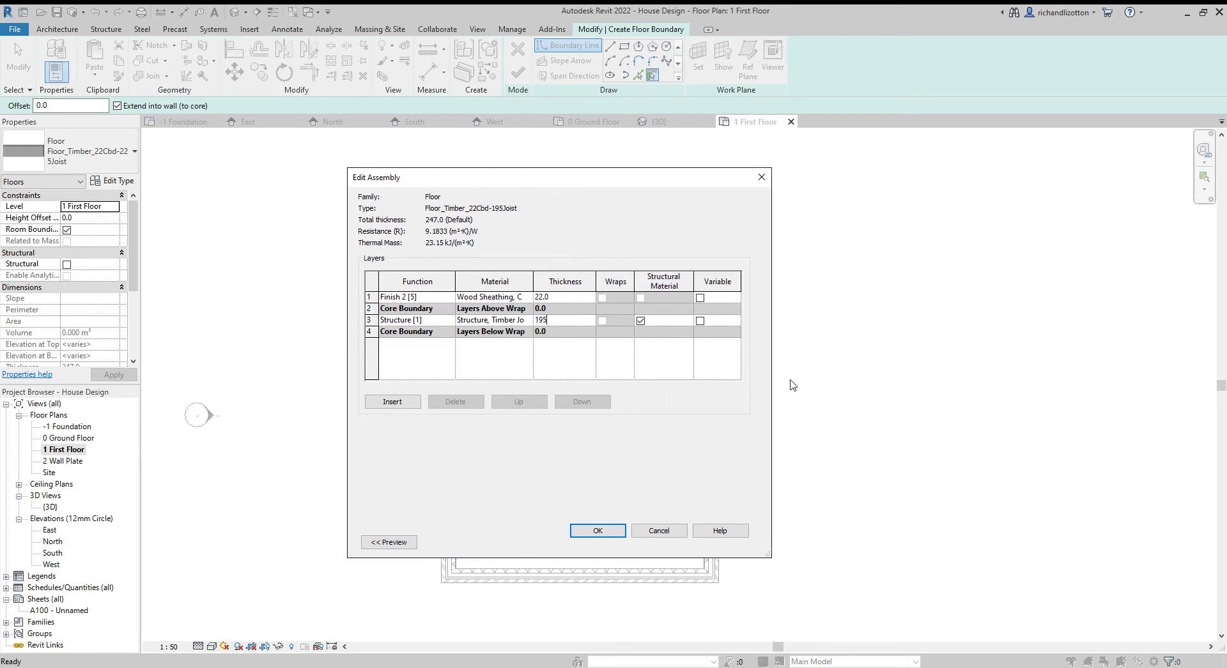
left_click_drag(771, 384, 900, 386)
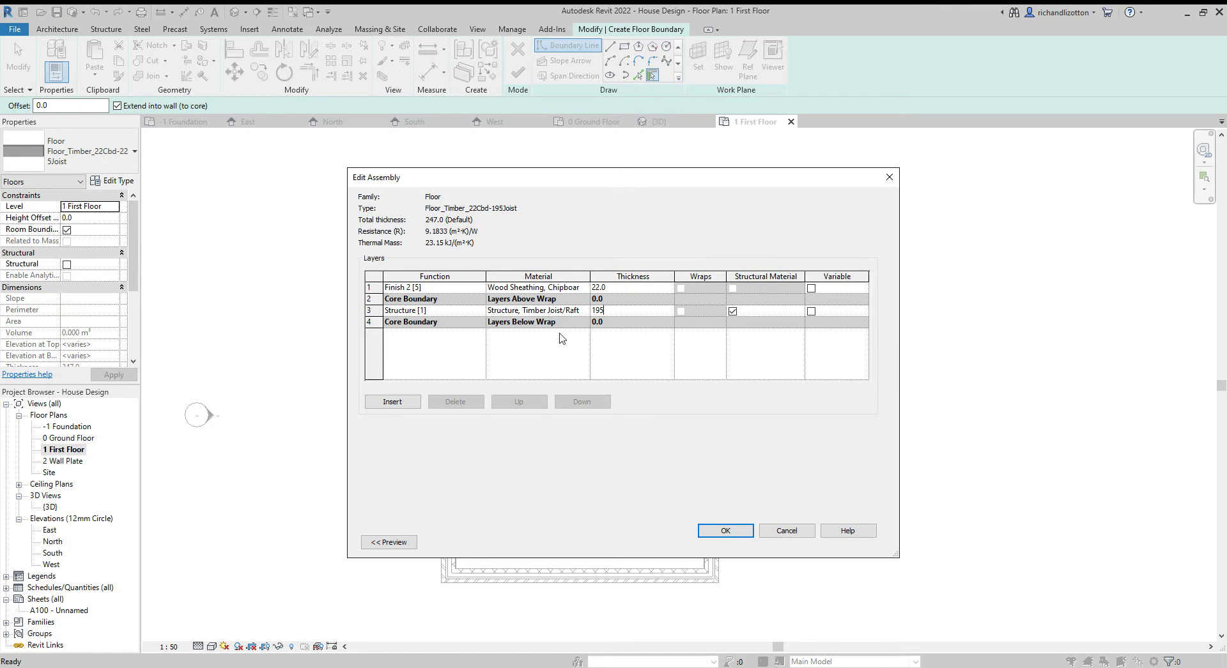
Insert a Finish 2 [5] layer below the lower core boundary
left_click(376, 322)
left_click(388, 403)
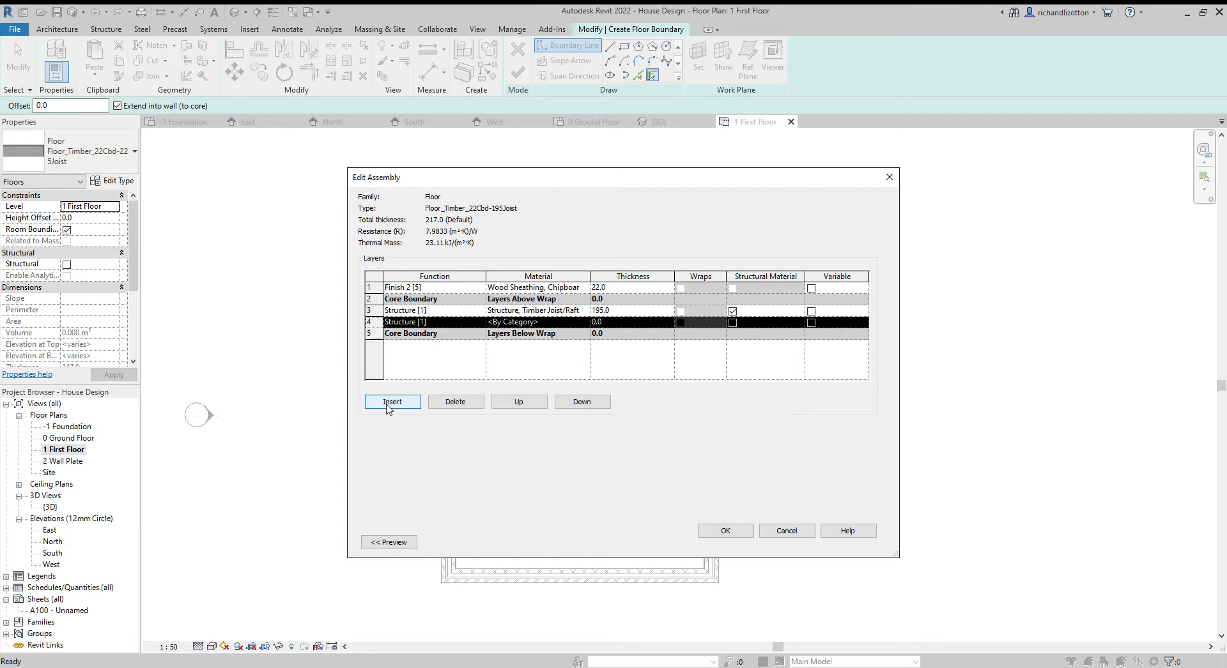
left_click(587, 403)
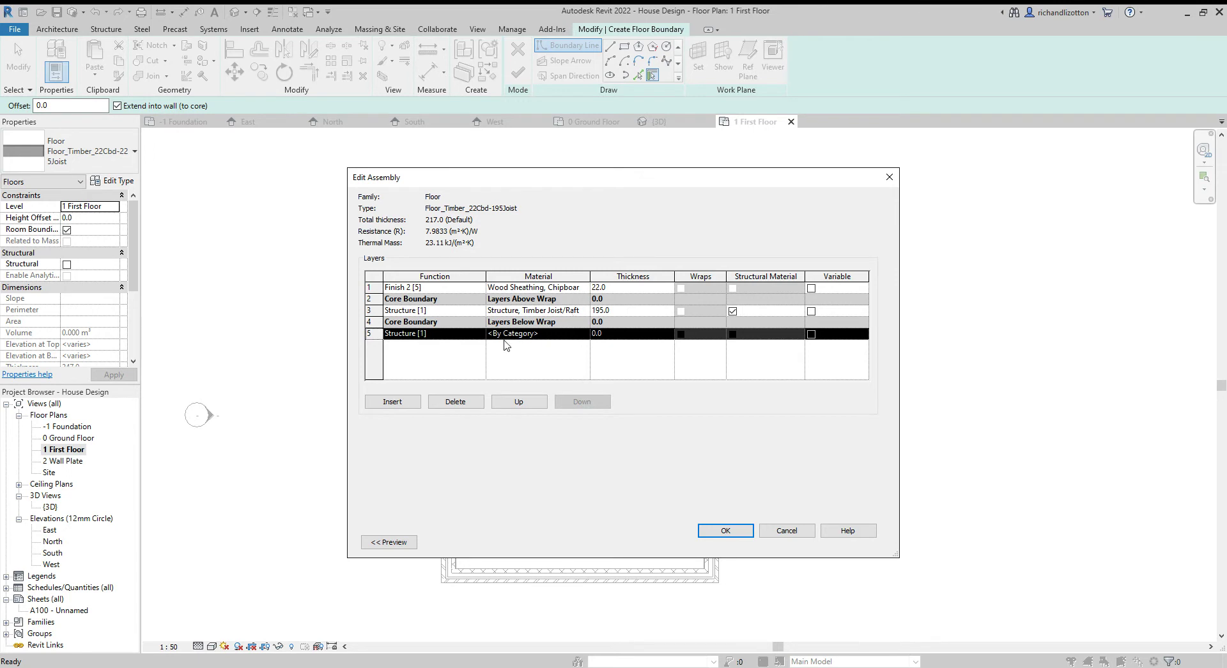
left_click(482, 340)
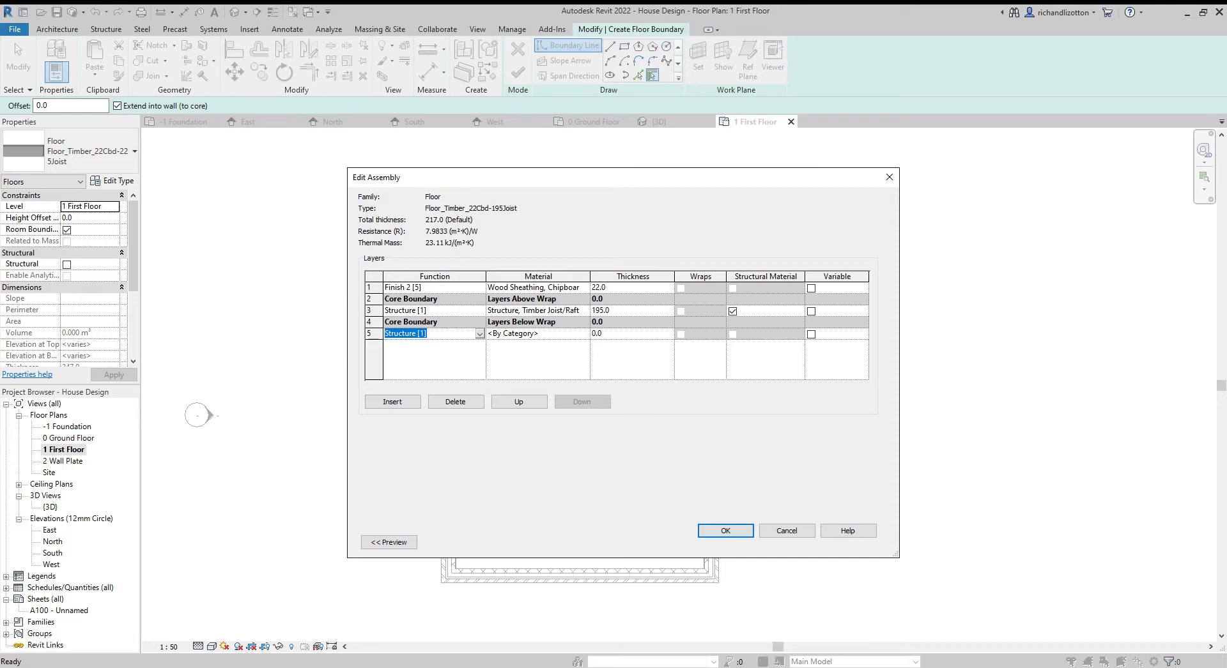
key("Down")
key("Down")
key("Down")
key("Down")
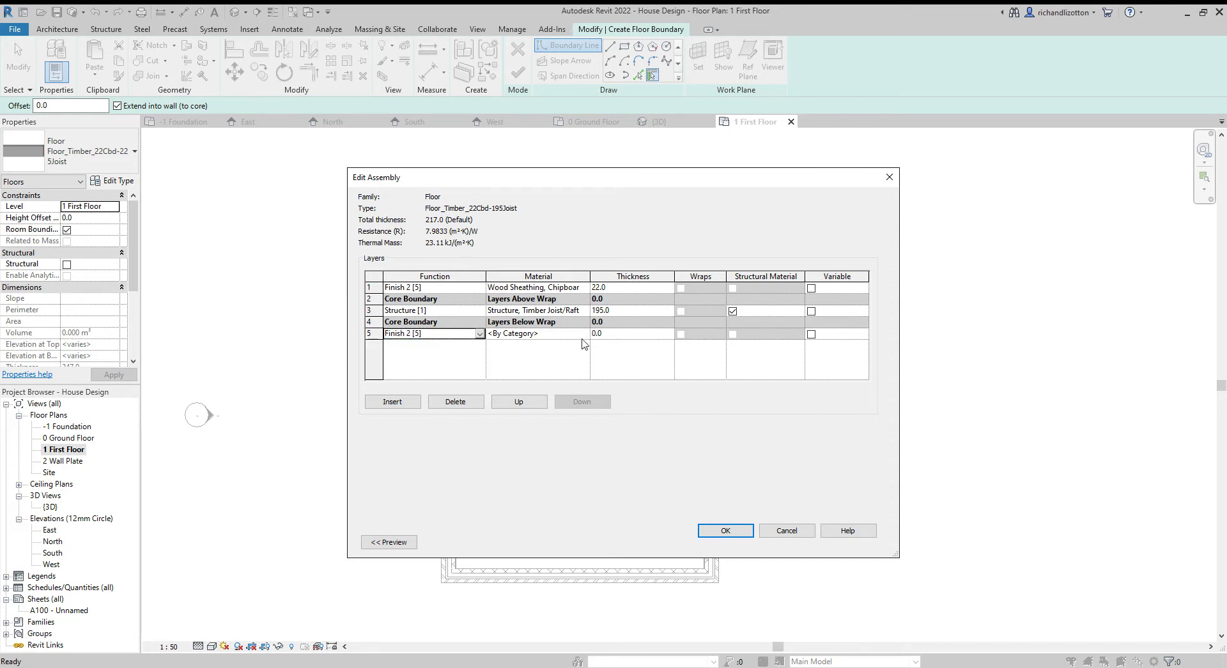
Search materials for 'plast' and assign Gypsum Wall Board to the new finish layer
left_click(586, 339)
left_click(585, 334)
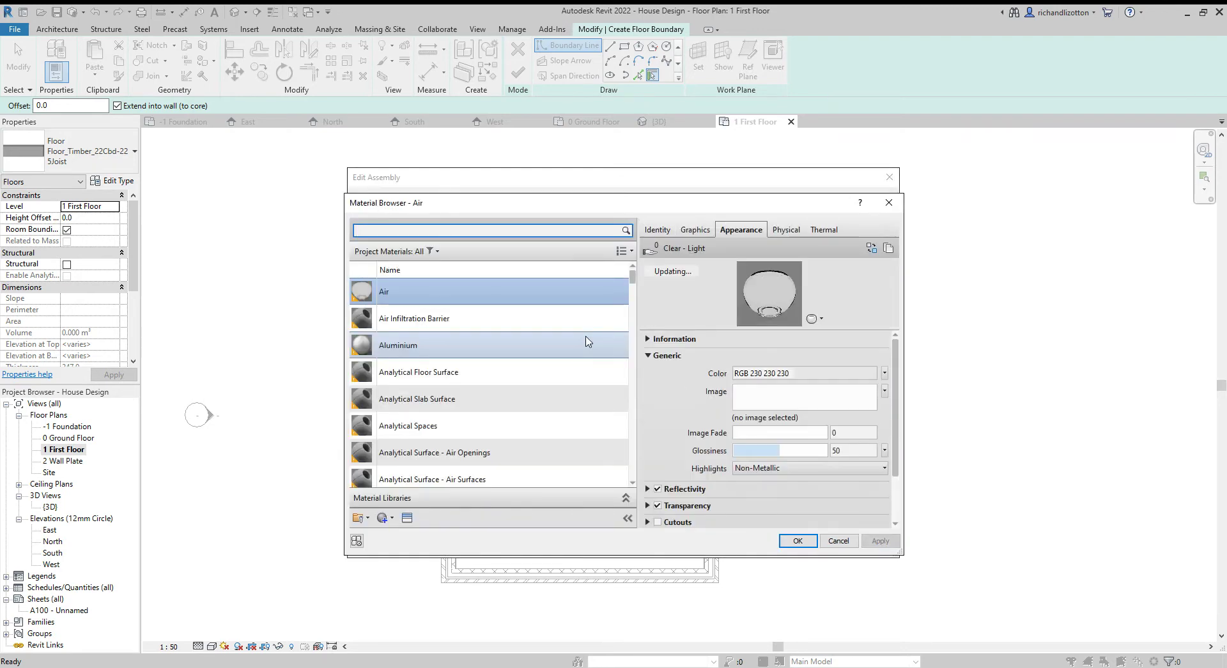
left_click(462, 234)
type("plast")
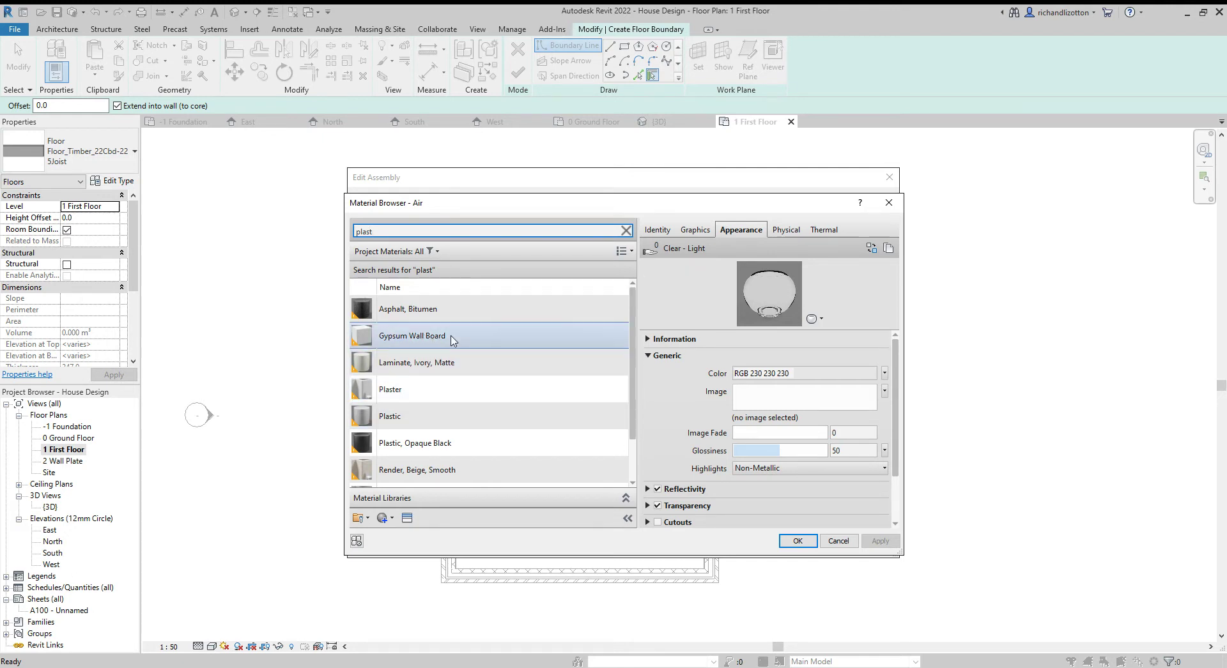
left_click(451, 340)
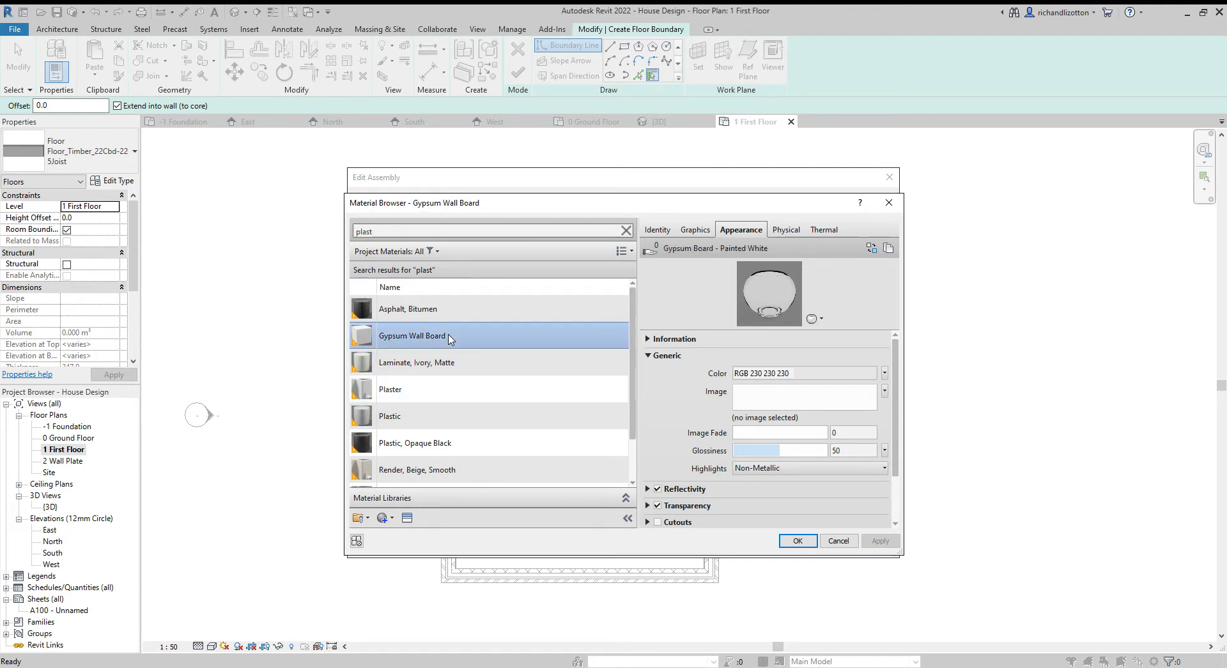
Confirm Gypsum Wall Board, make that layer 12.0 thick, and accept the 229.0 assembly
left_click(798, 542)
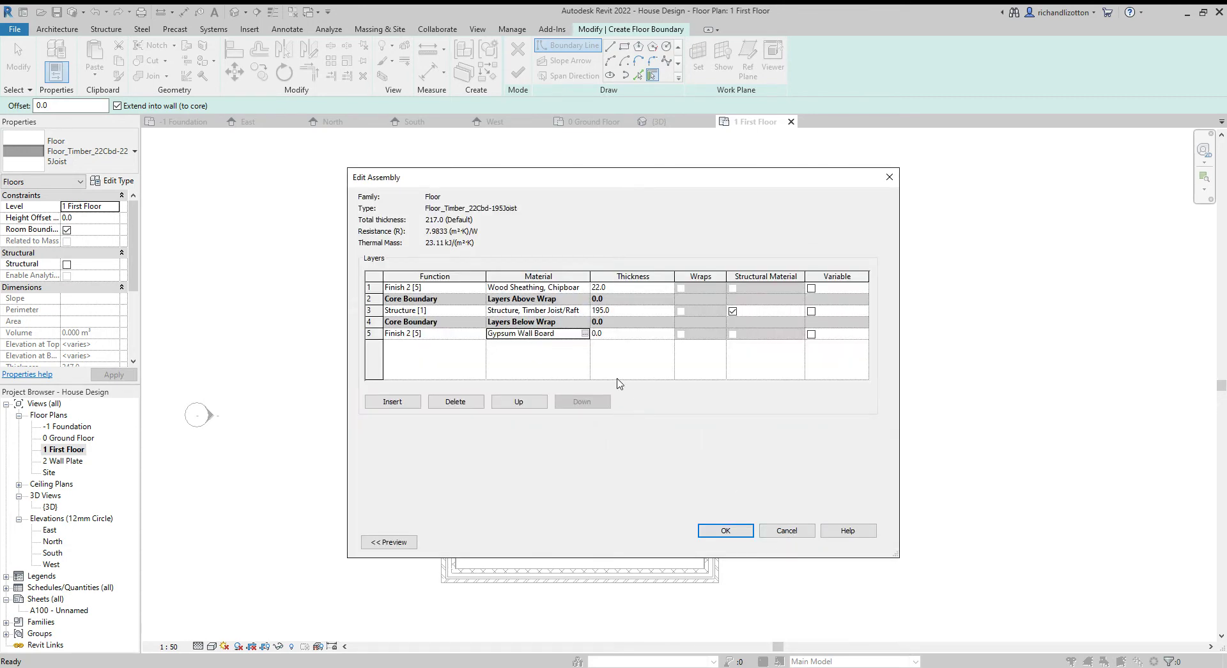
left_click(605, 333)
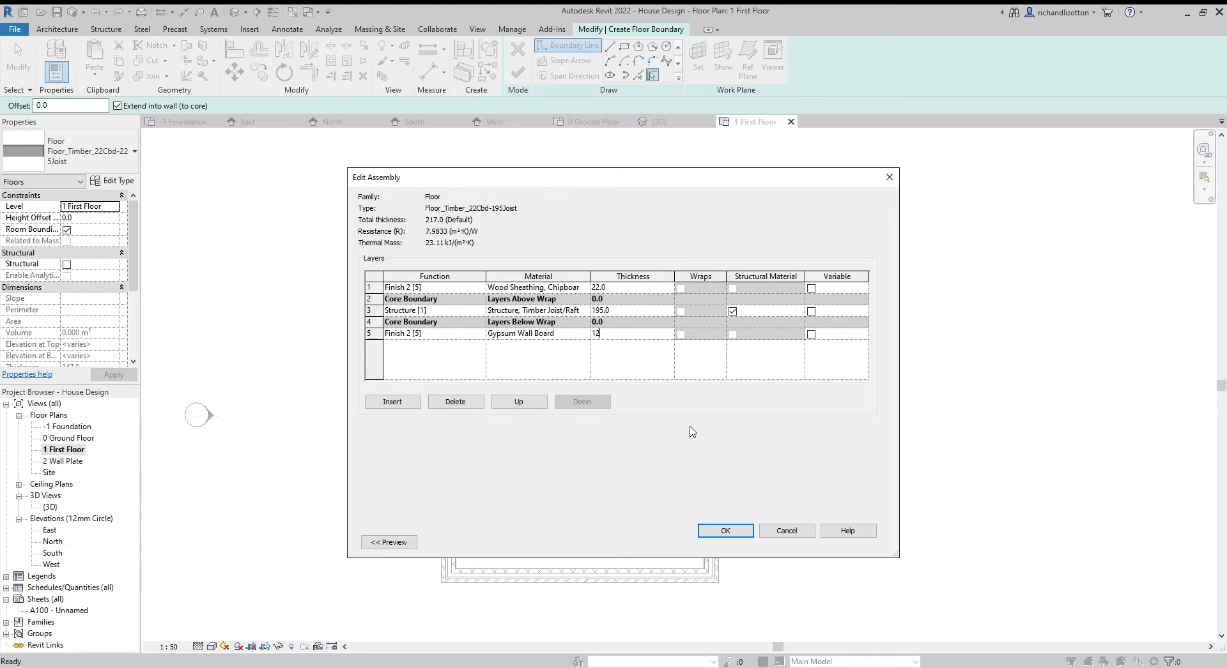
left_click(725, 533)
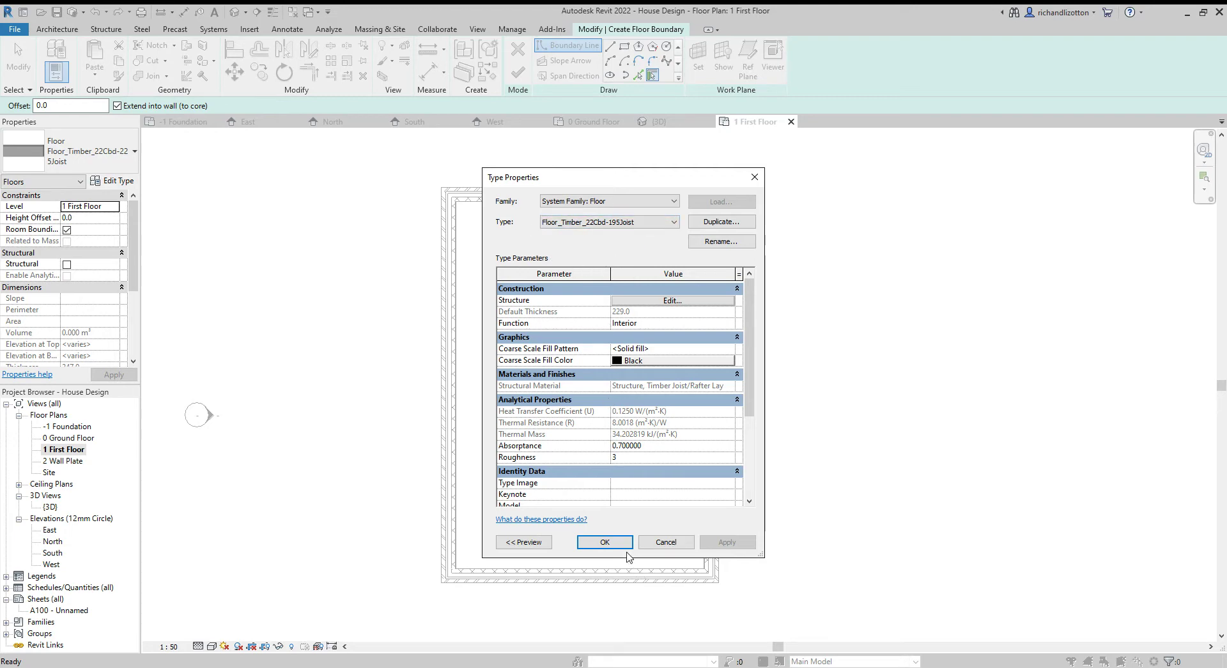
Apply the Floor_Timber_22Cbd-195Joist type and pick the left, top and bottom walls as boundaries
left_click(604, 542)
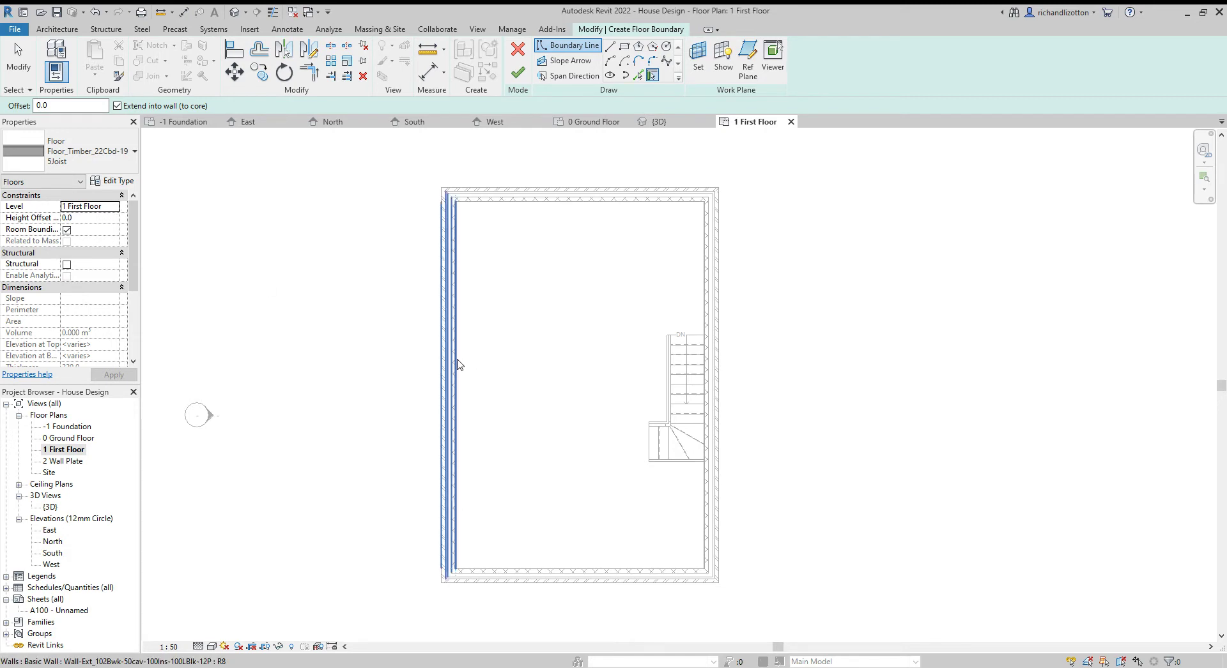
left_click(458, 365)
left_click(519, 216)
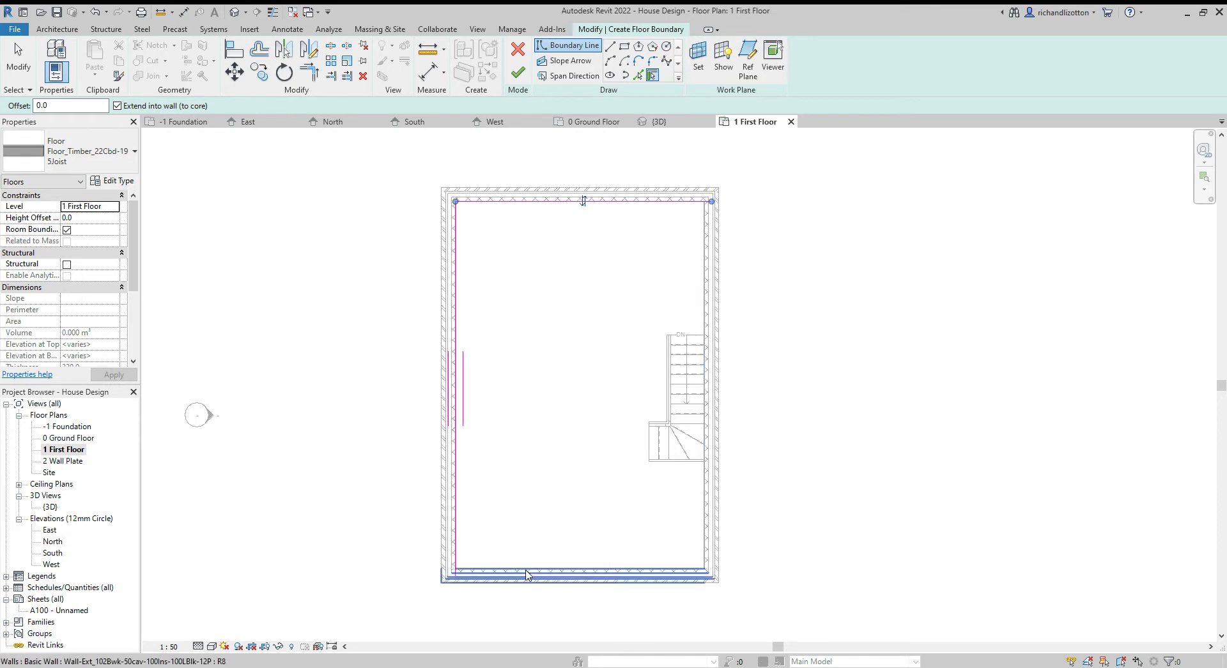
left_click(584, 574)
scroll(734, 535, "up", 1)
middle_click_drag(761, 481, 763, 500)
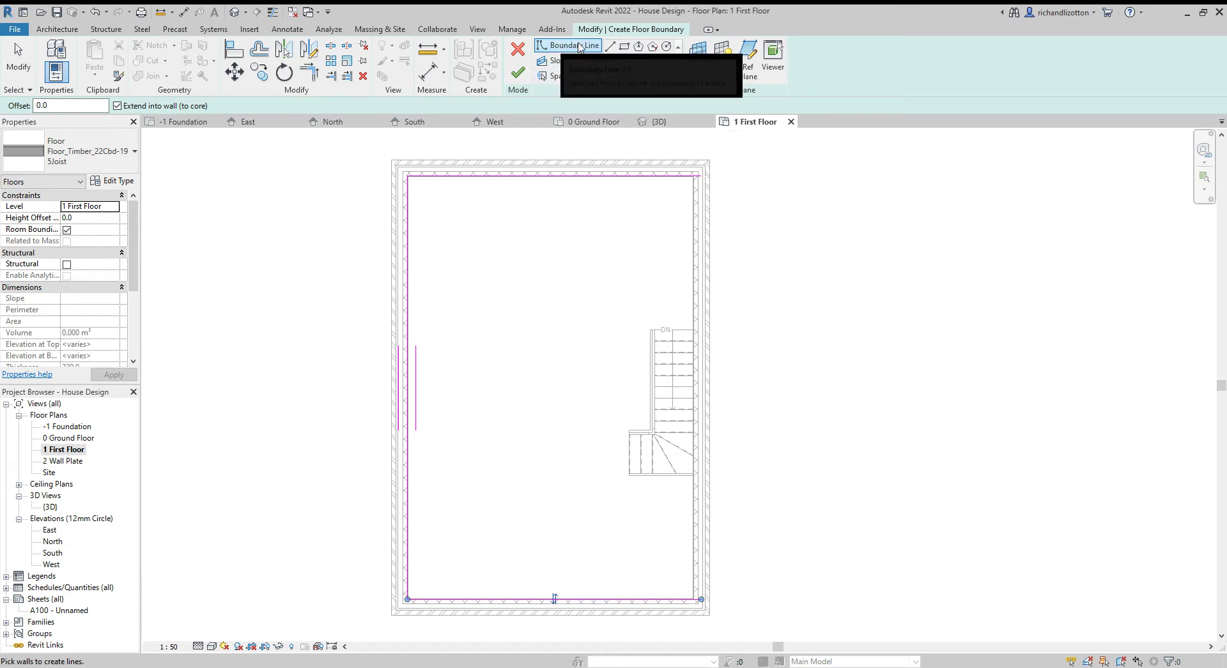
Draw boundary lines from the top-right wall corner down to the stair's top corner and left along its edge
left_click(612, 50)
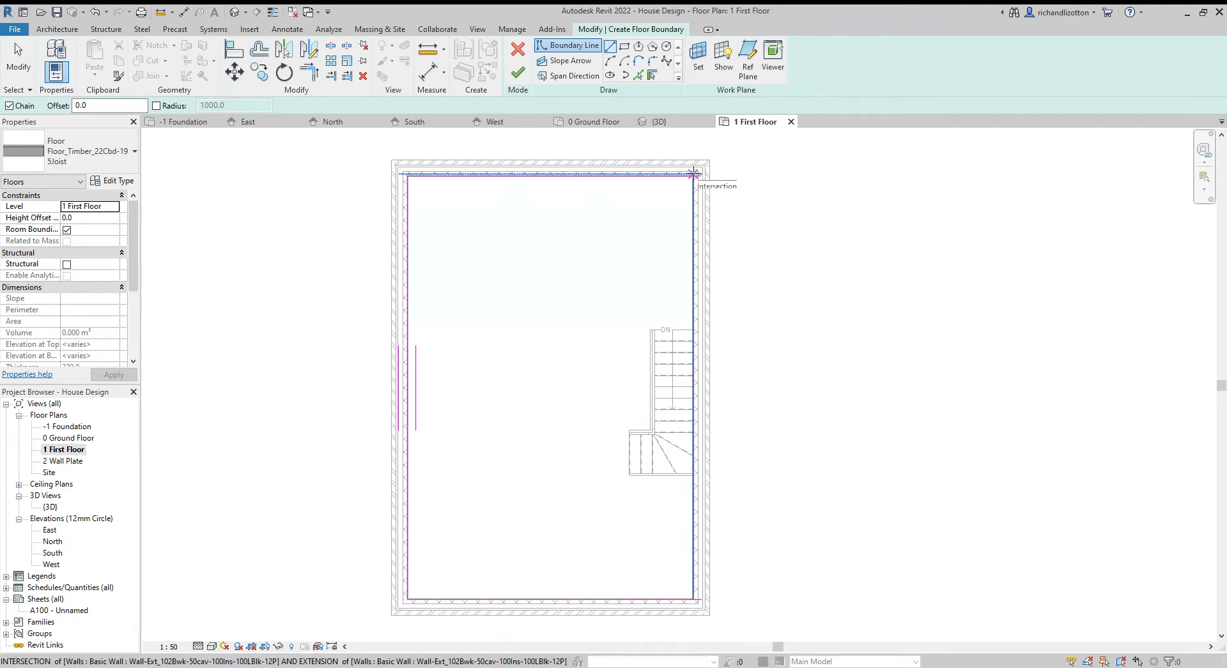
left_click(693, 173)
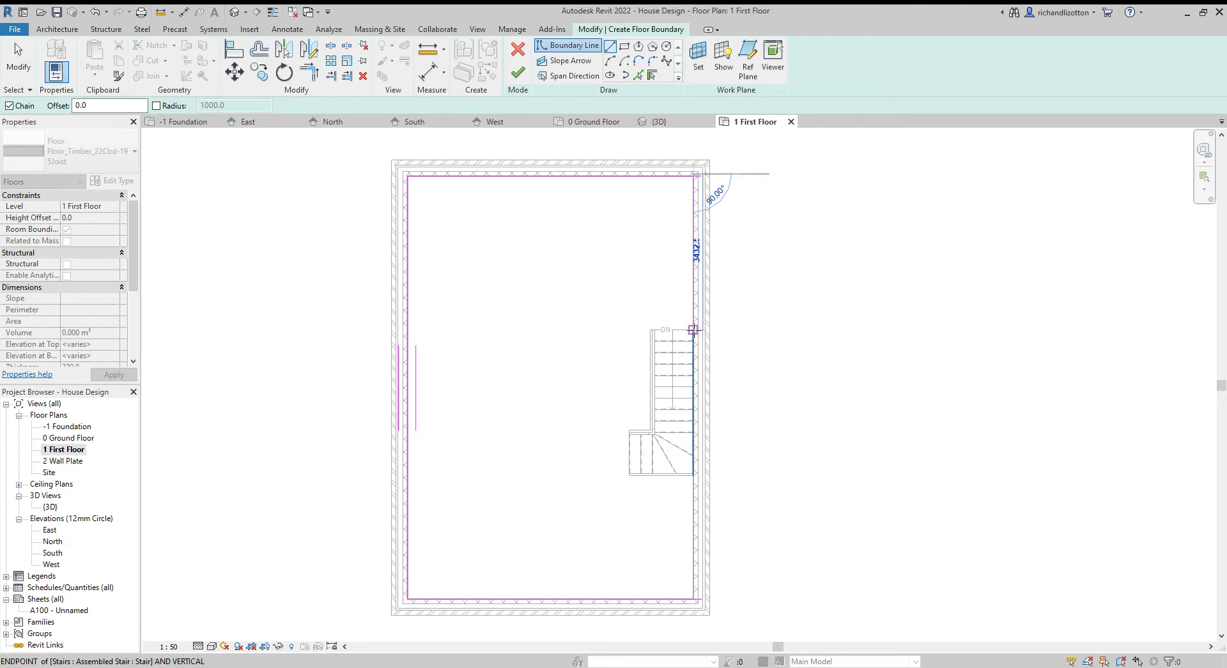
left_click(694, 330)
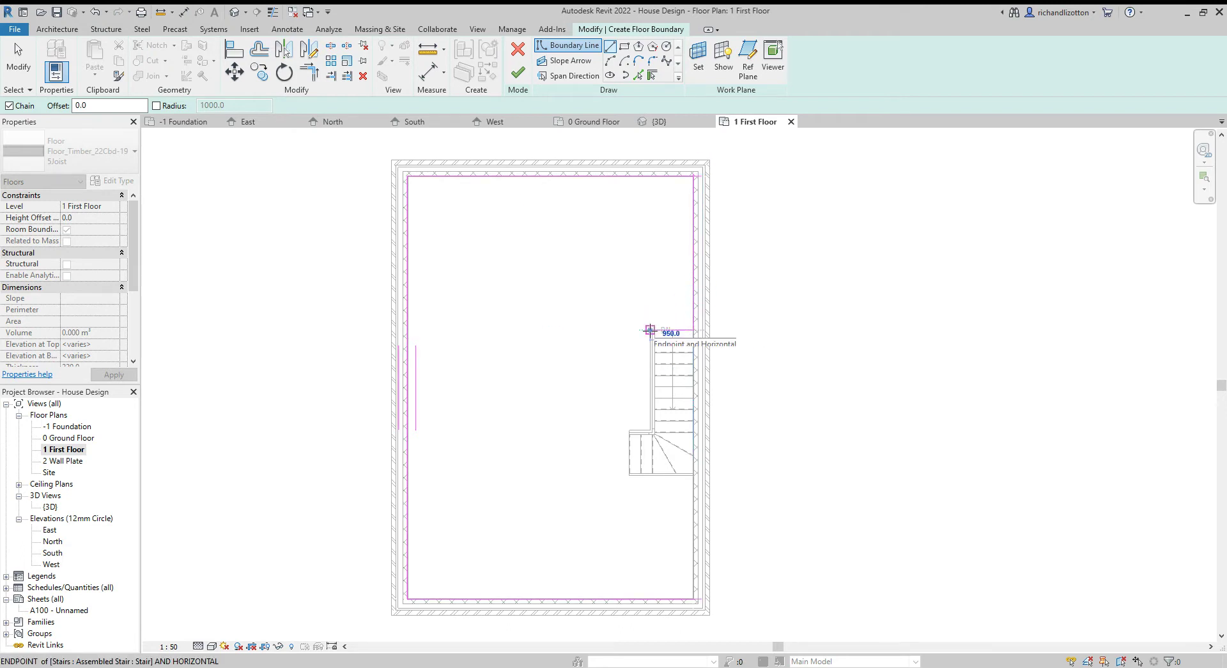
left_click(649, 329)
scroll(633, 416, "up", 2)
scroll(634, 416, "up", 2)
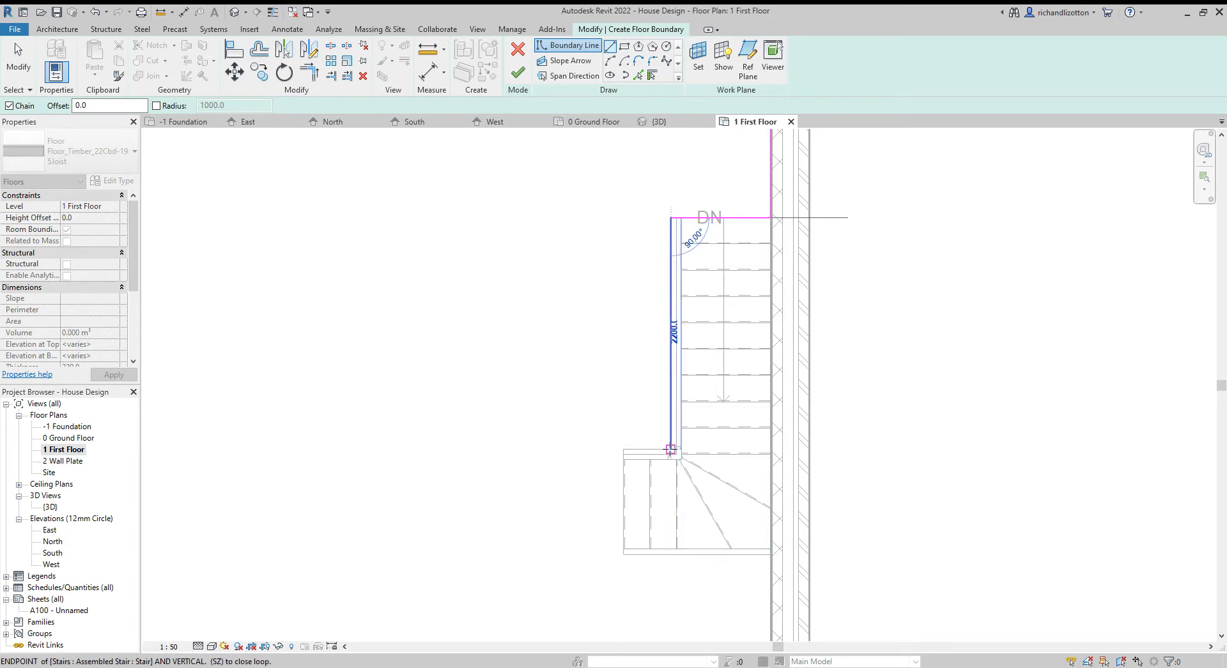
key("Escape")
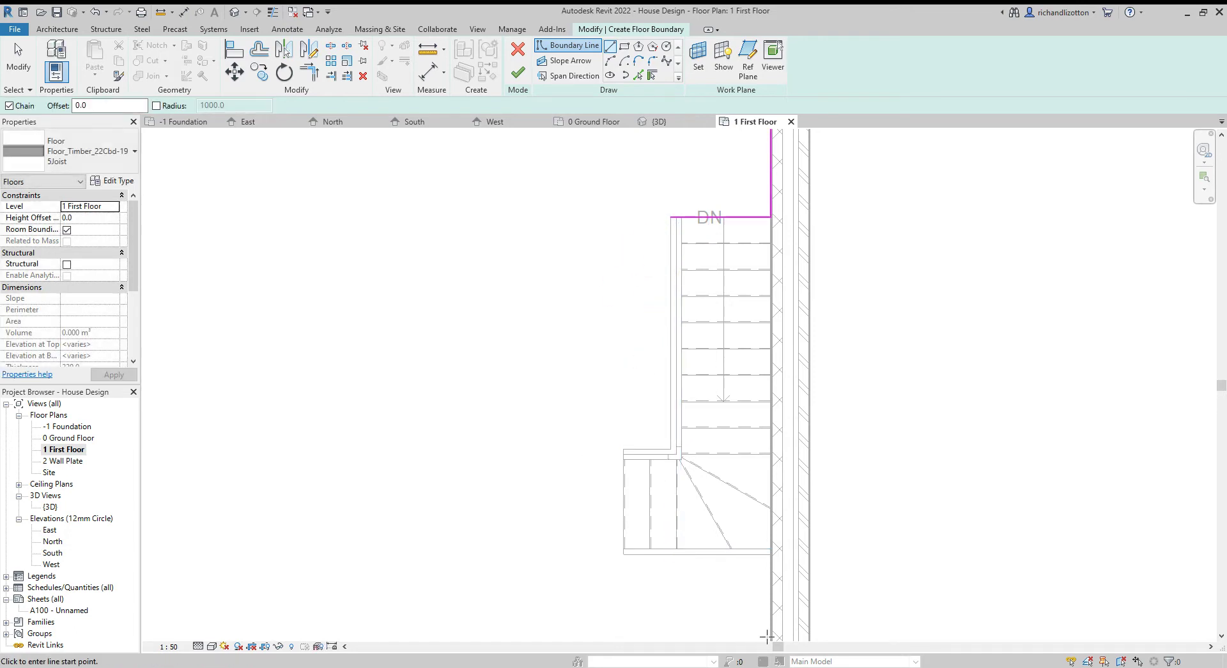
Draw boundary lines along the stair's bottom edge and up its left side
left_click(770, 555)
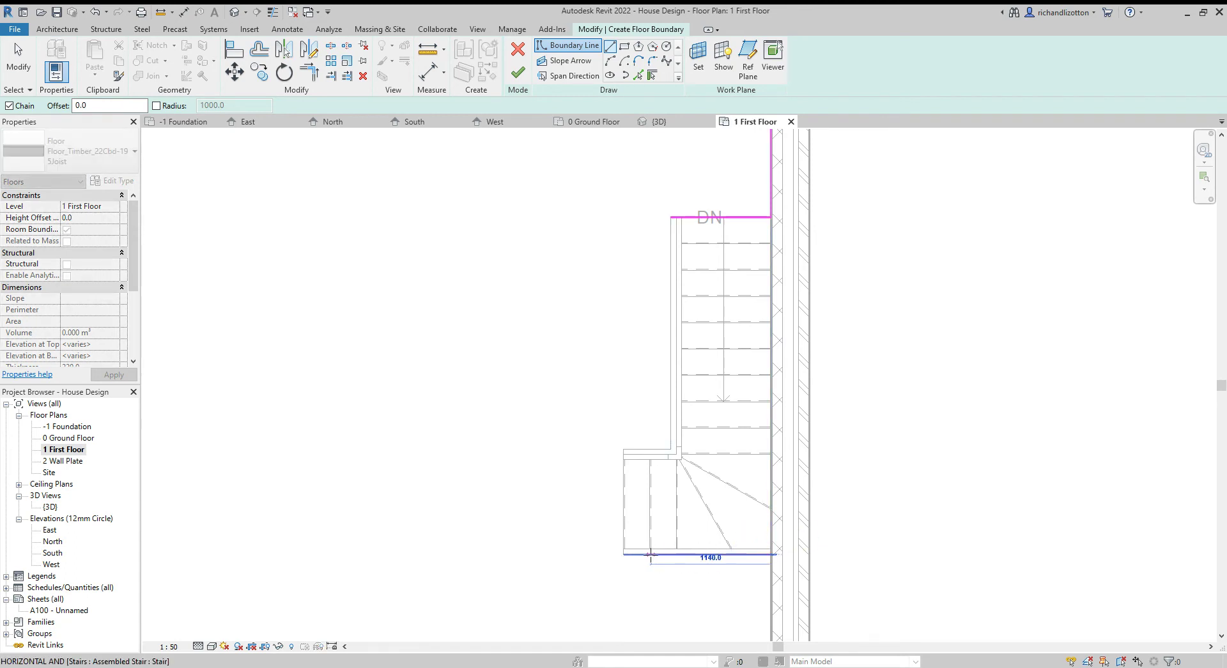
left_click(649, 555)
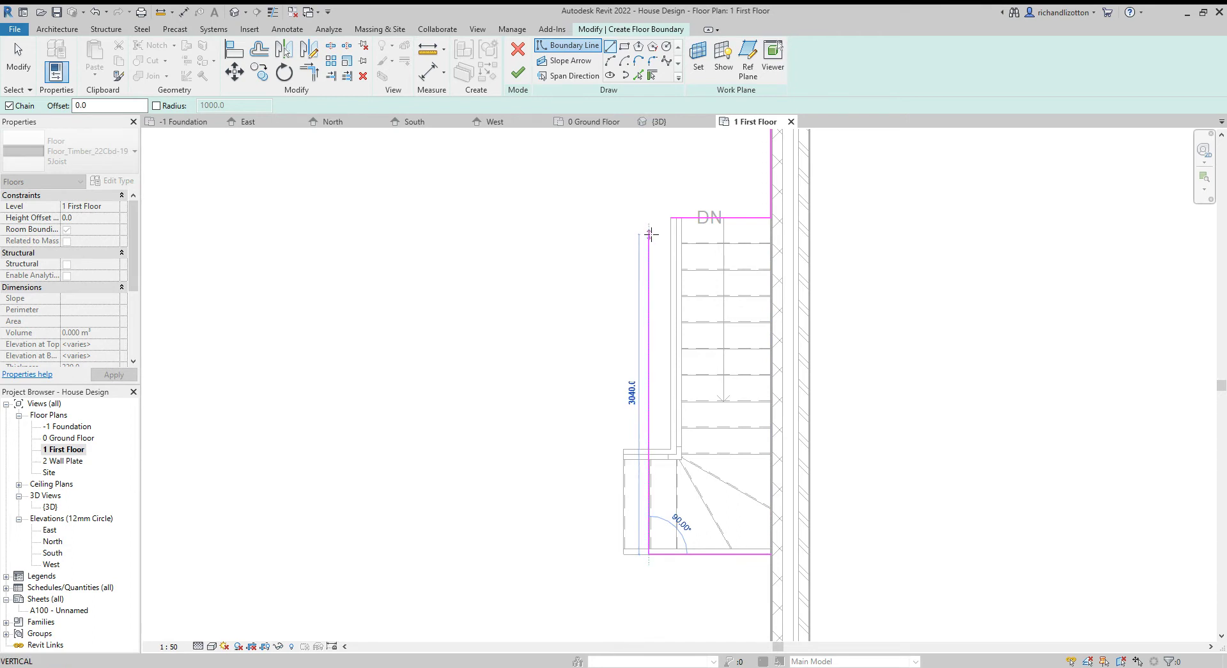
left_click(648, 234)
key("Escape")
Draw a boundary line from the stair's lower corner down to the bottom wall
scroll(562, 381, "down", 2)
middle_click_drag(528, 492, 512, 389)
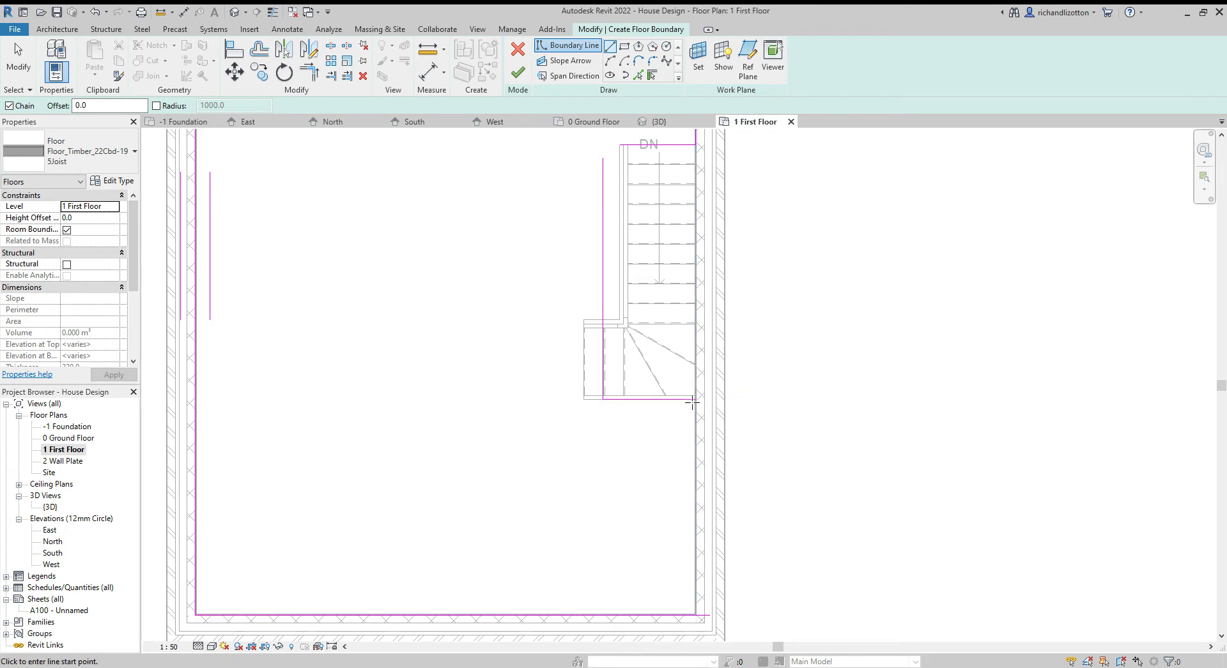
left_click(695, 399)
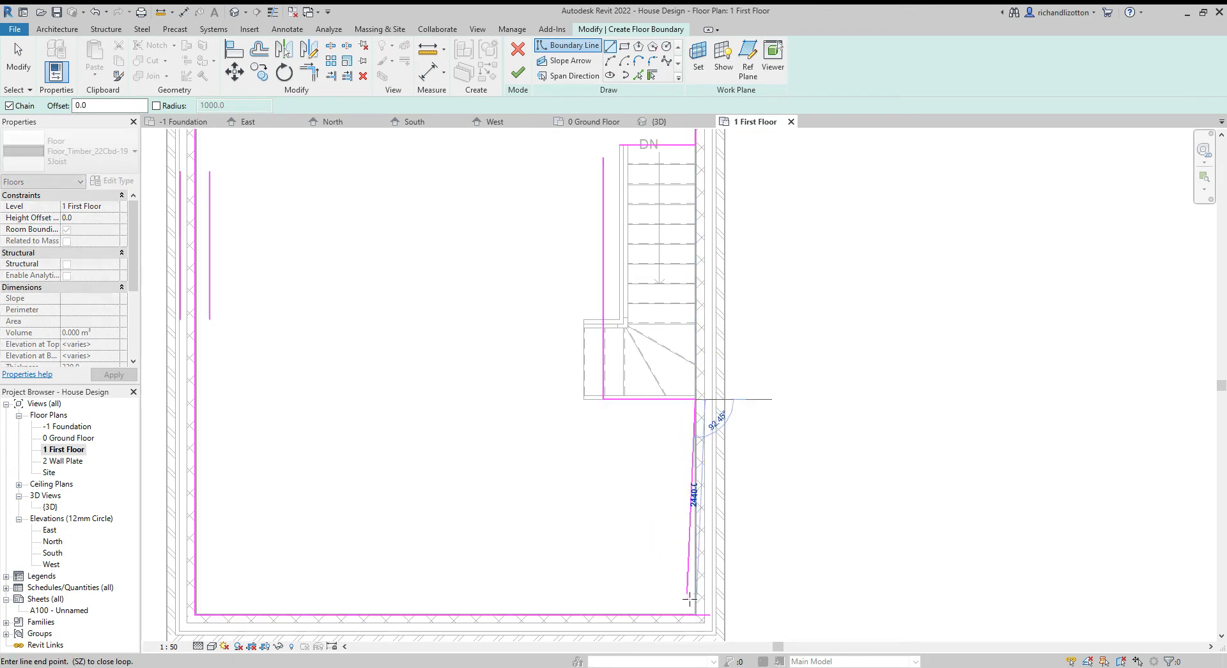
left_click(697, 616)
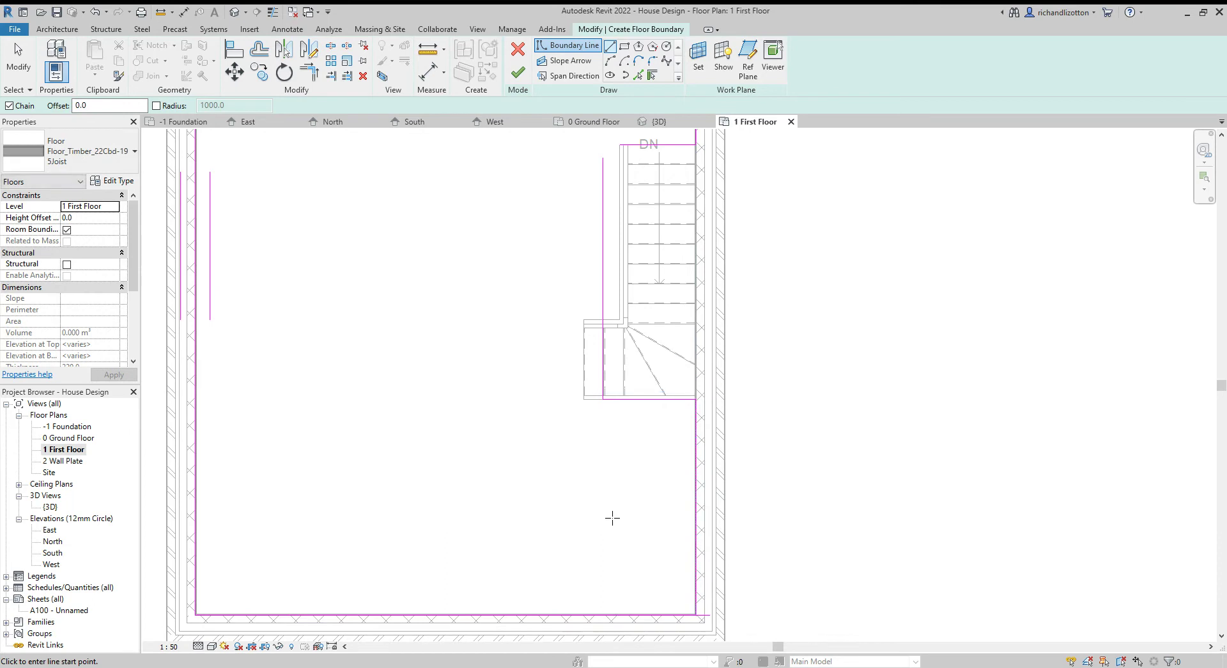
key("Escape")
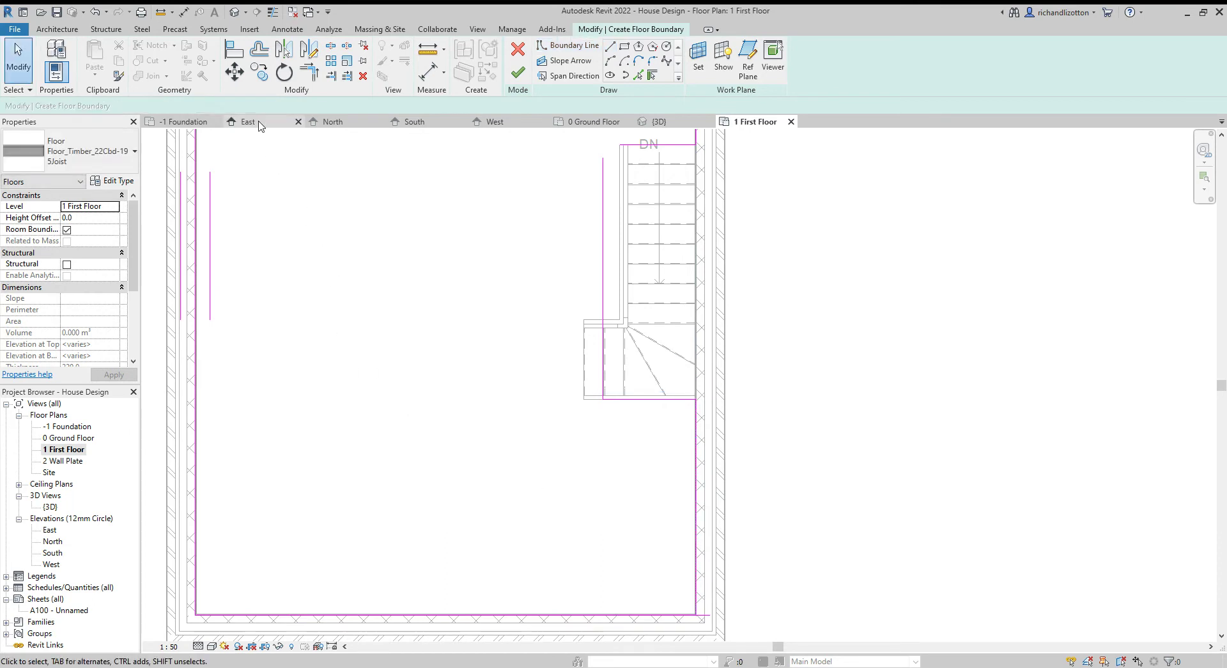
Trim the bottom-right corner and join the stair's top and left boundary lines
left_click(308, 72)
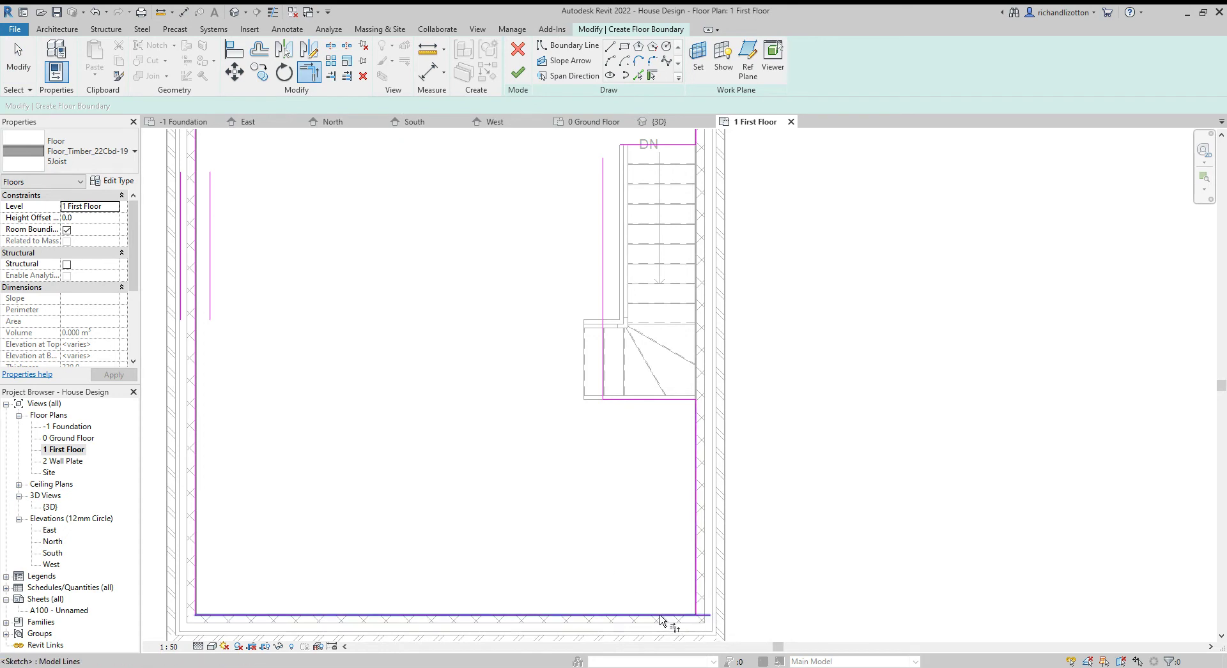
left_click(658, 617)
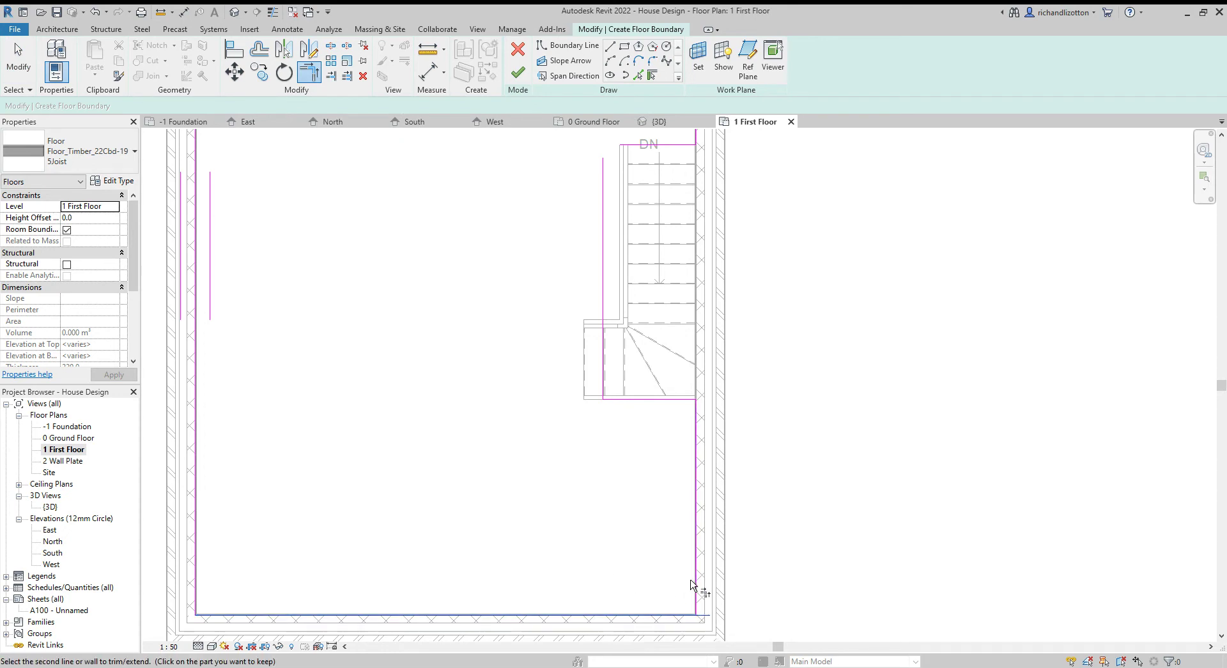
left_click(696, 586)
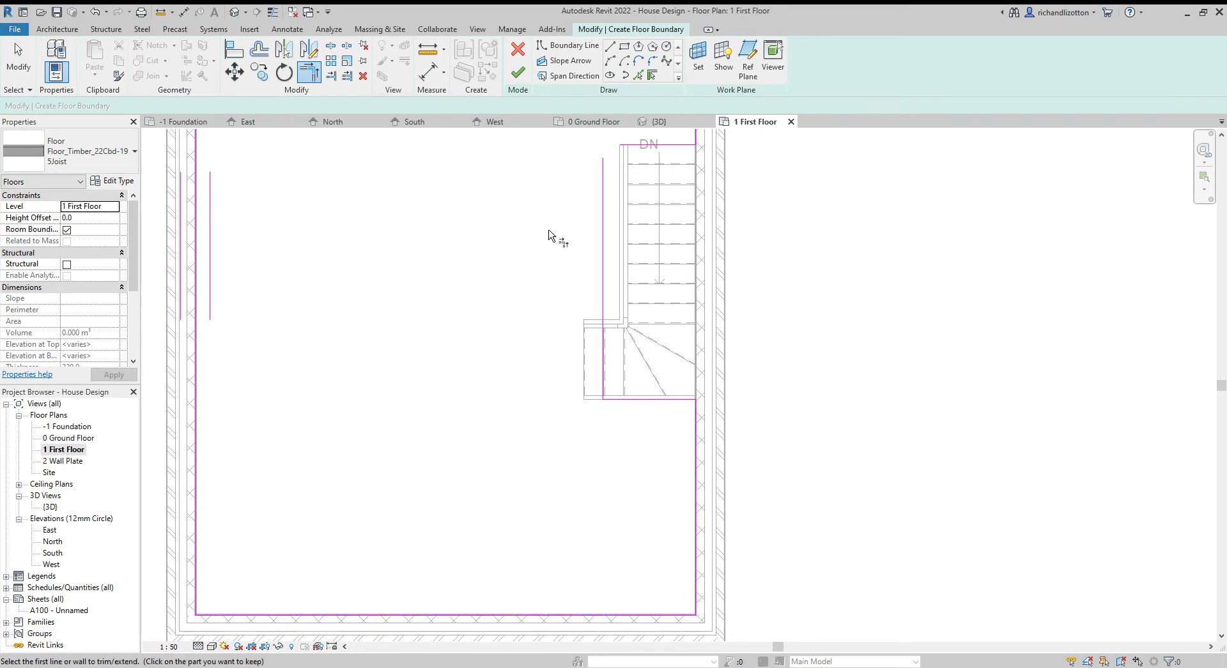
middle_click_drag(583, 192, 559, 343)
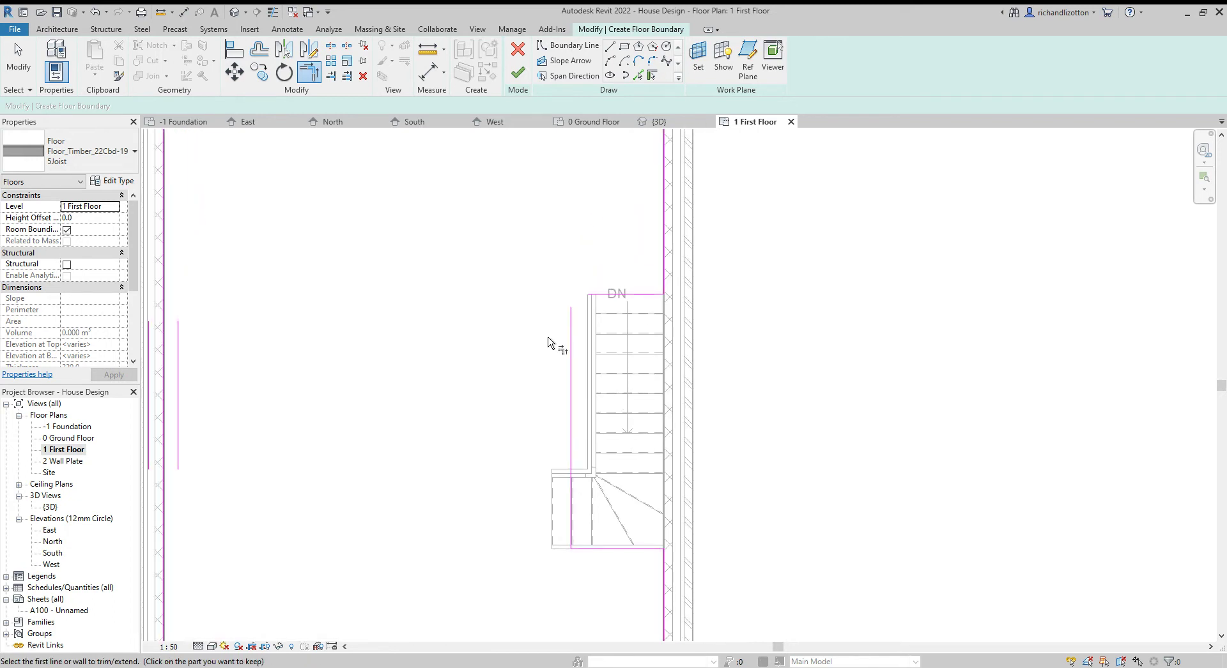
left_click(572, 346)
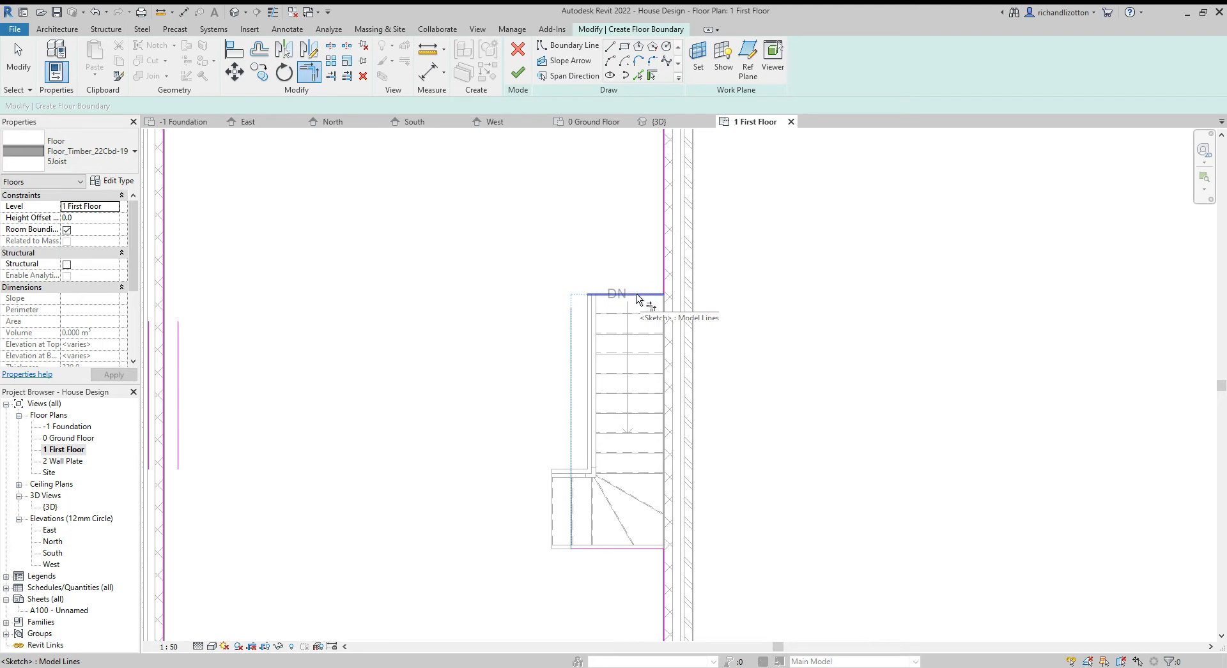
left_click(637, 295)
Trim the top and right boundary lines into a corner, then zoom out to the whole house
middle_click_drag(557, 265, 509, 412)
left_click(607, 174)
left_click(617, 193)
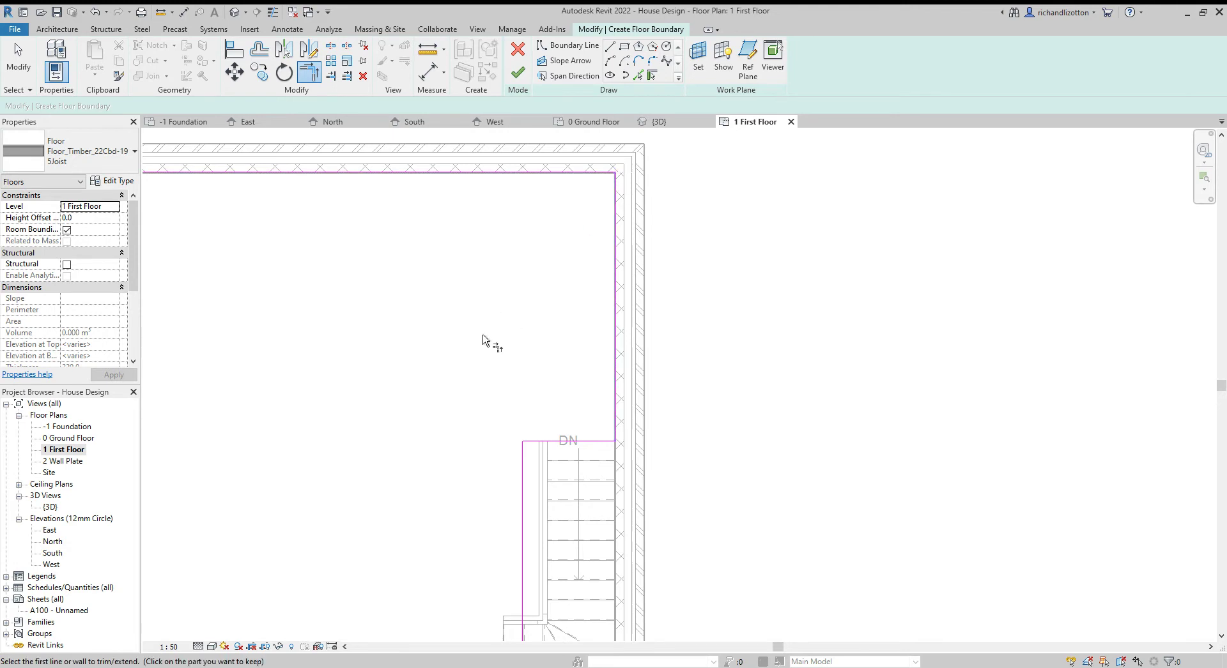
scroll(483, 340, "down", 3)
middle_click_drag(562, 347, 507, 381)
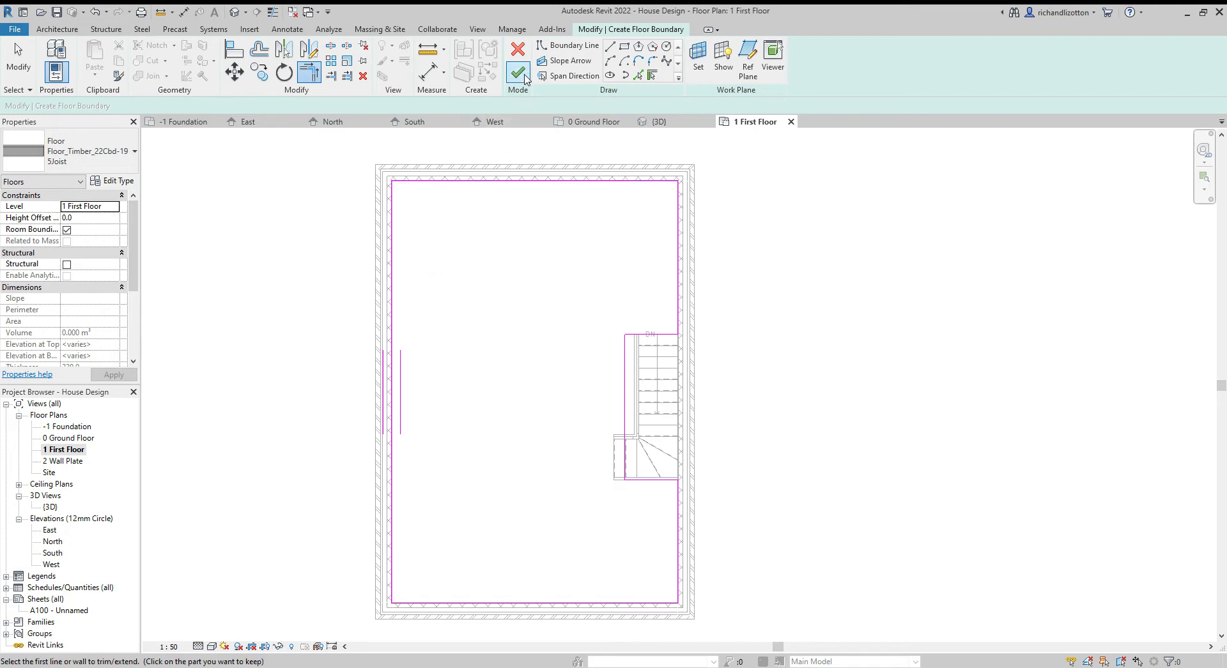
Finish the first-floor timber floor, attaching the walls below and cutting its overlap from them
left_click(519, 73)
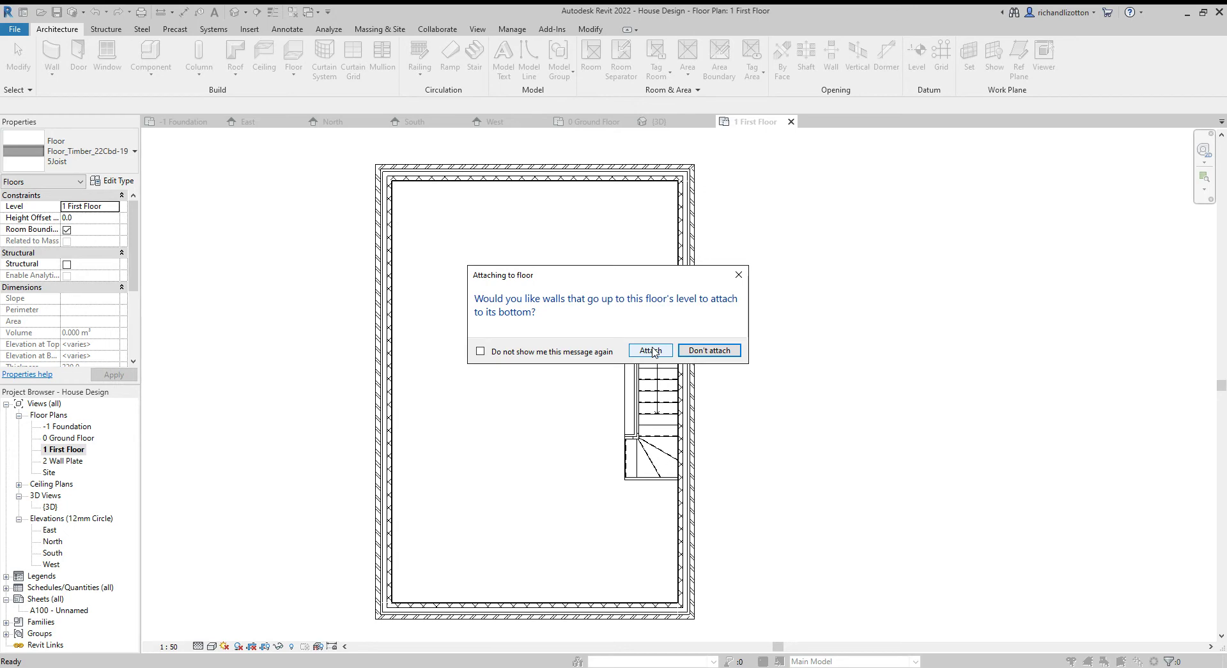
left_click(651, 351)
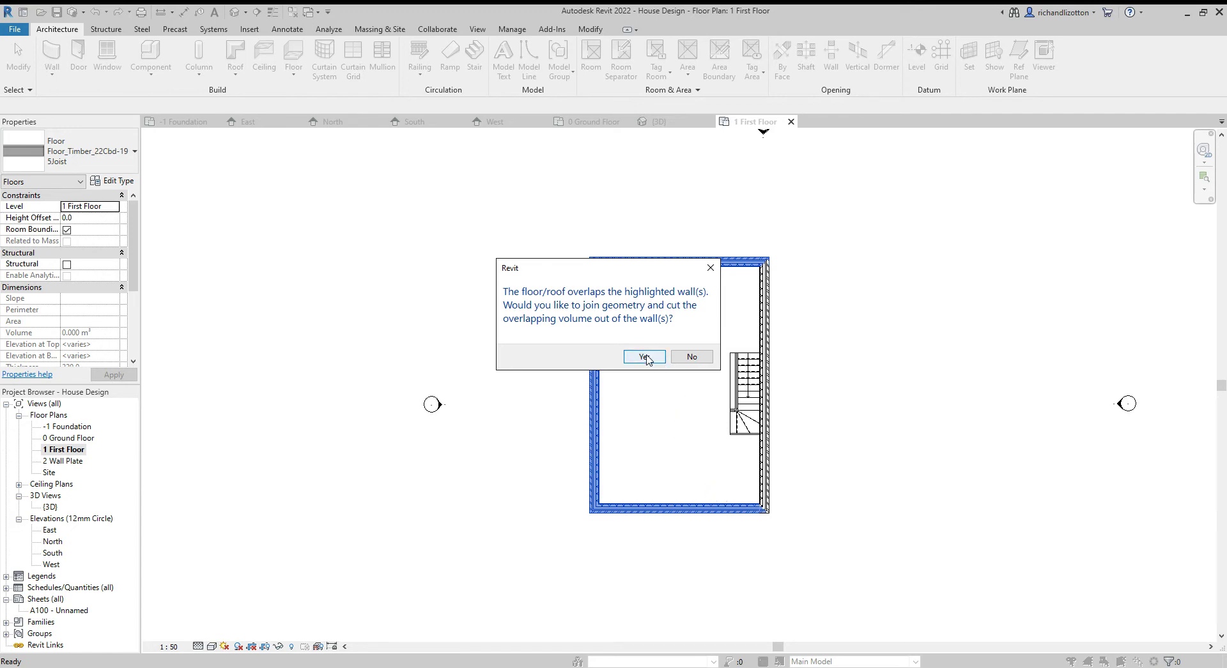
left_click(644, 357)
scroll(658, 422, "up", 2)
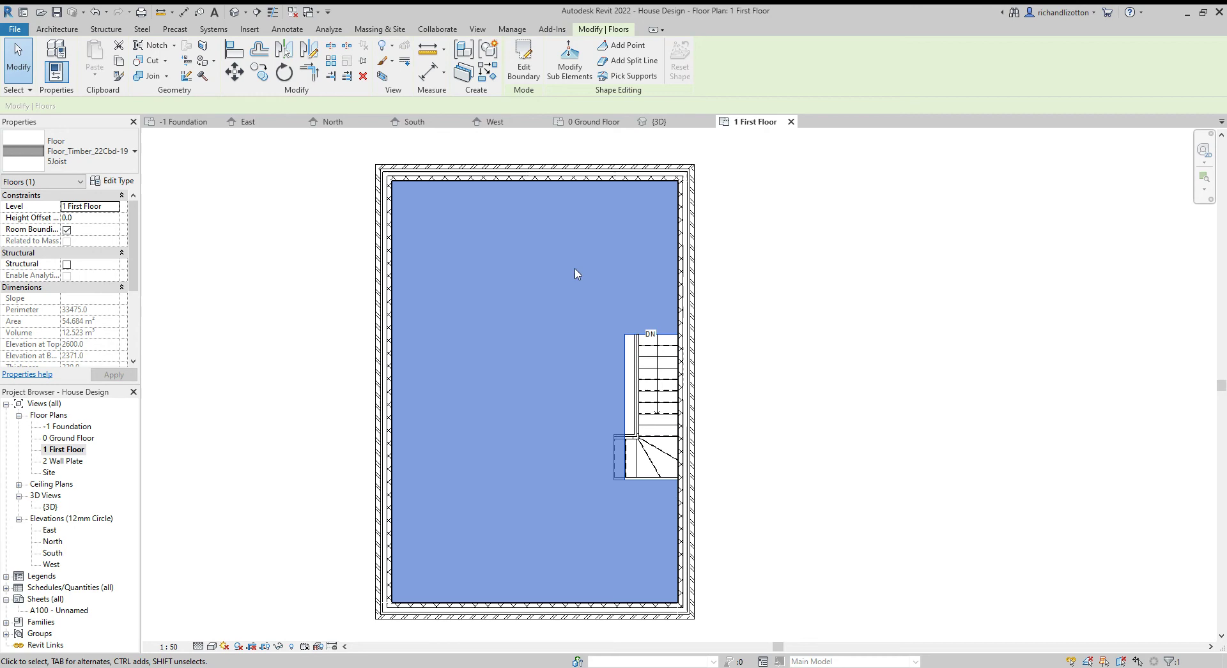
Open the {3D} view and orbit to look down on the first floor around the stair
left_click(655, 121)
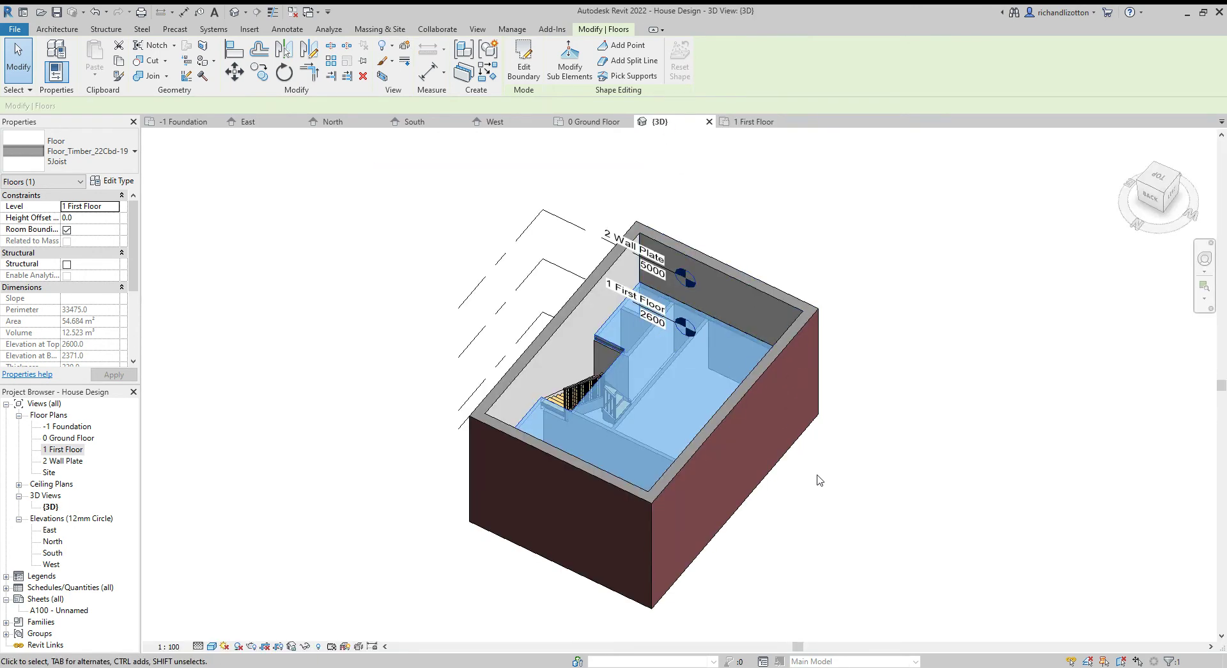
middle_click_drag(820, 480, 735, 447, "shift")
scroll(720, 347, "up", 5)
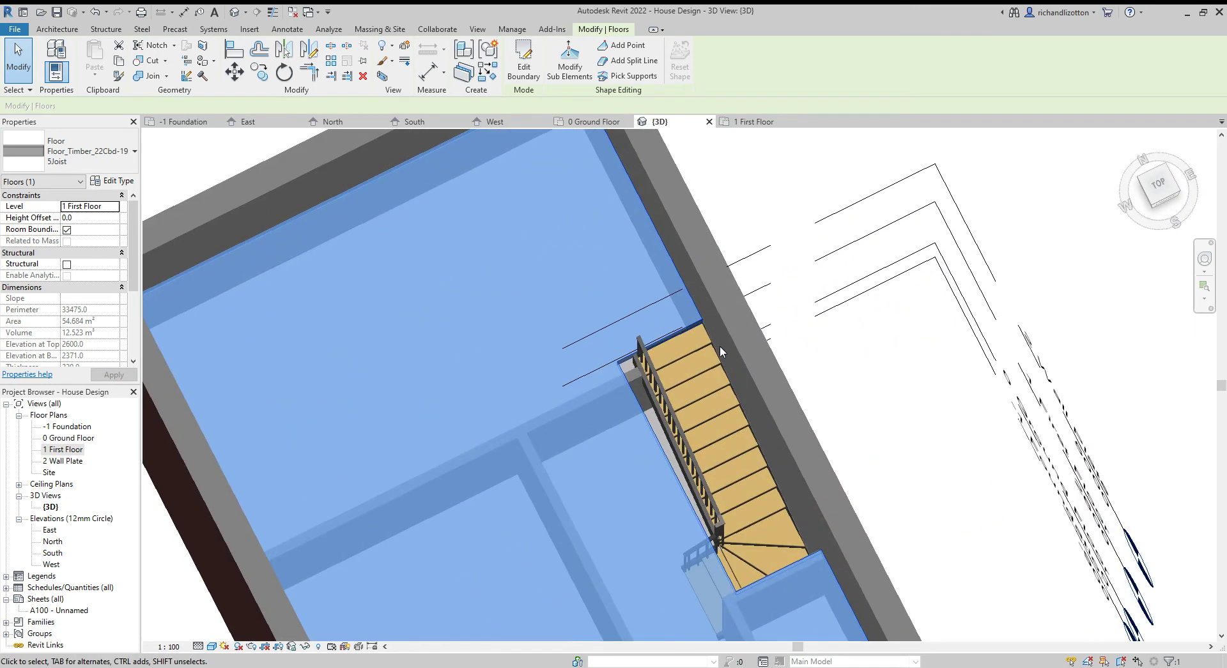
middle_click_drag(720, 346, 831, 465, "shift")
middle_click_drag(529, 382, 441, 410, "shift")
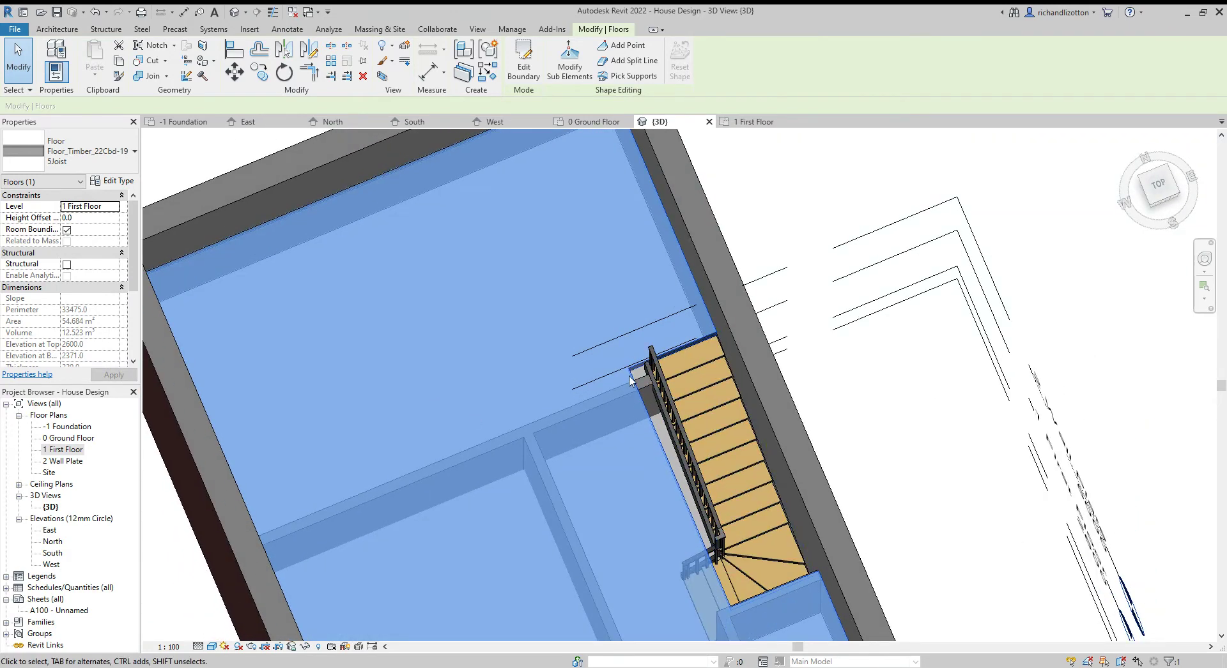
middle_click_drag(630, 384, 429, 491, "shift")
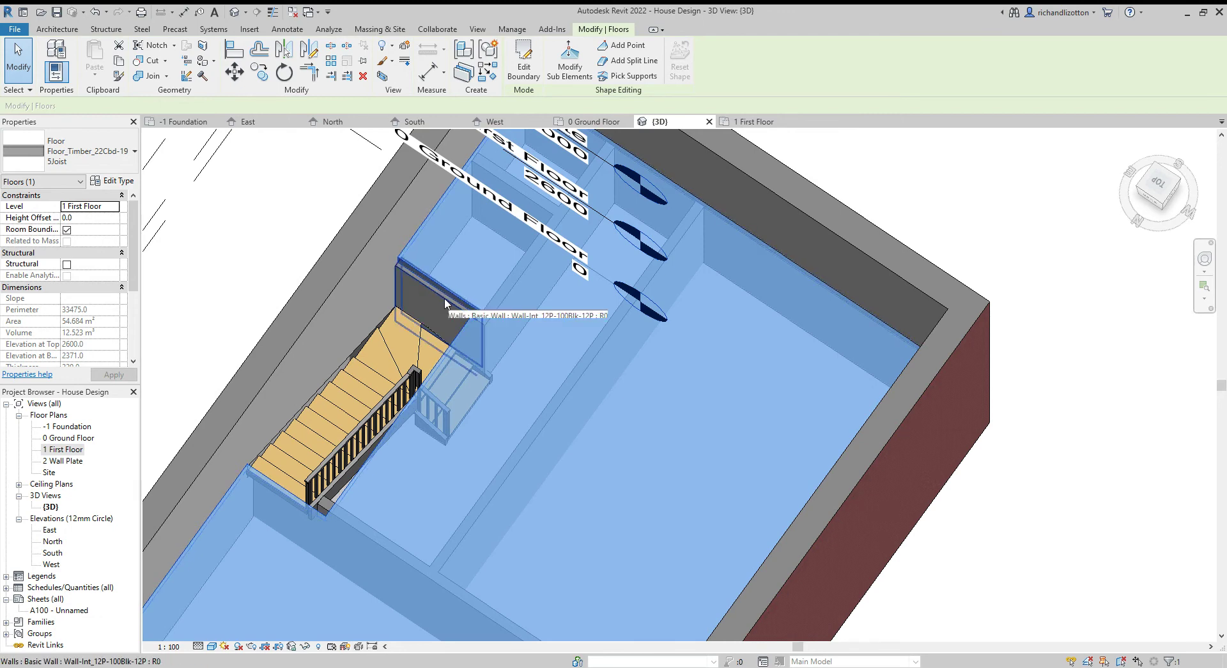
middle_click_drag(510, 457, 419, 487, "shift")
middle_click_drag(606, 473, 651, 422, "shift")
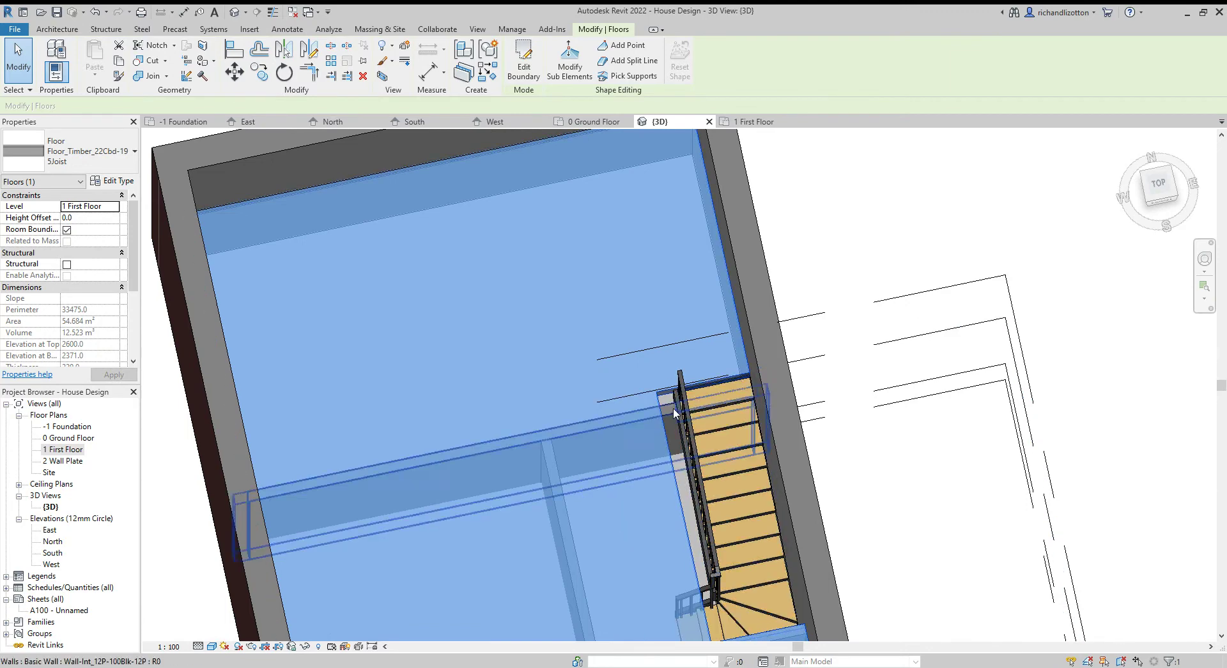
Switch to the 1 First Floor plan, leaving floor boundary edit mode without changes
left_click(522, 57)
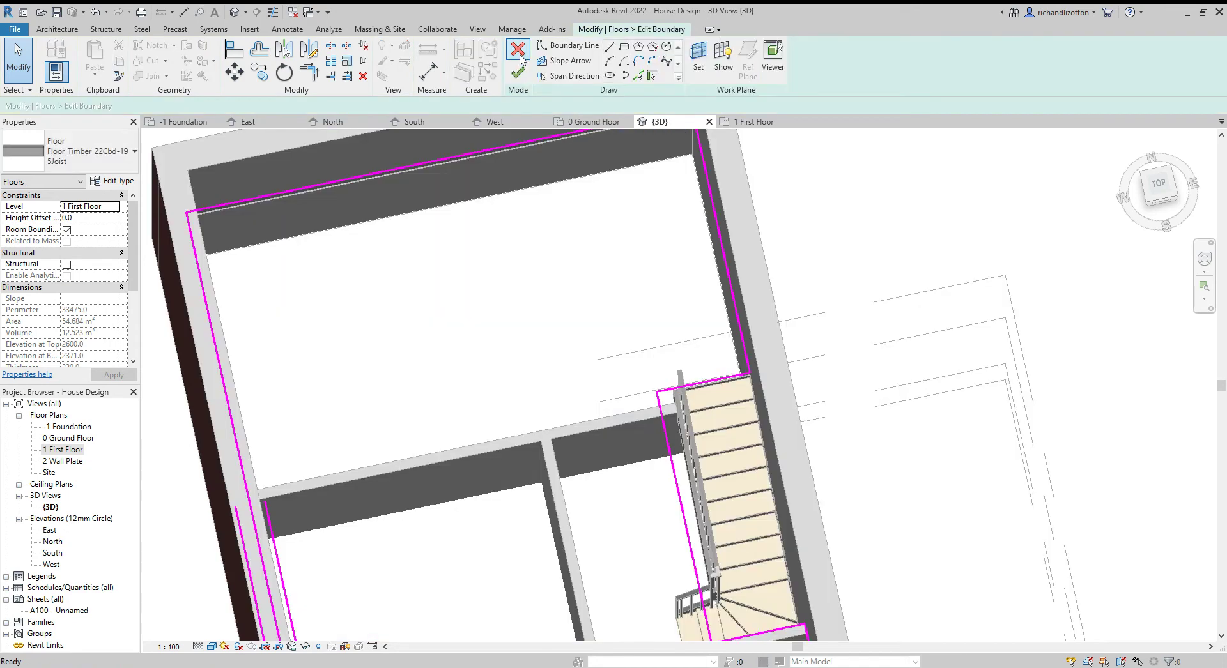
left_click(746, 123)
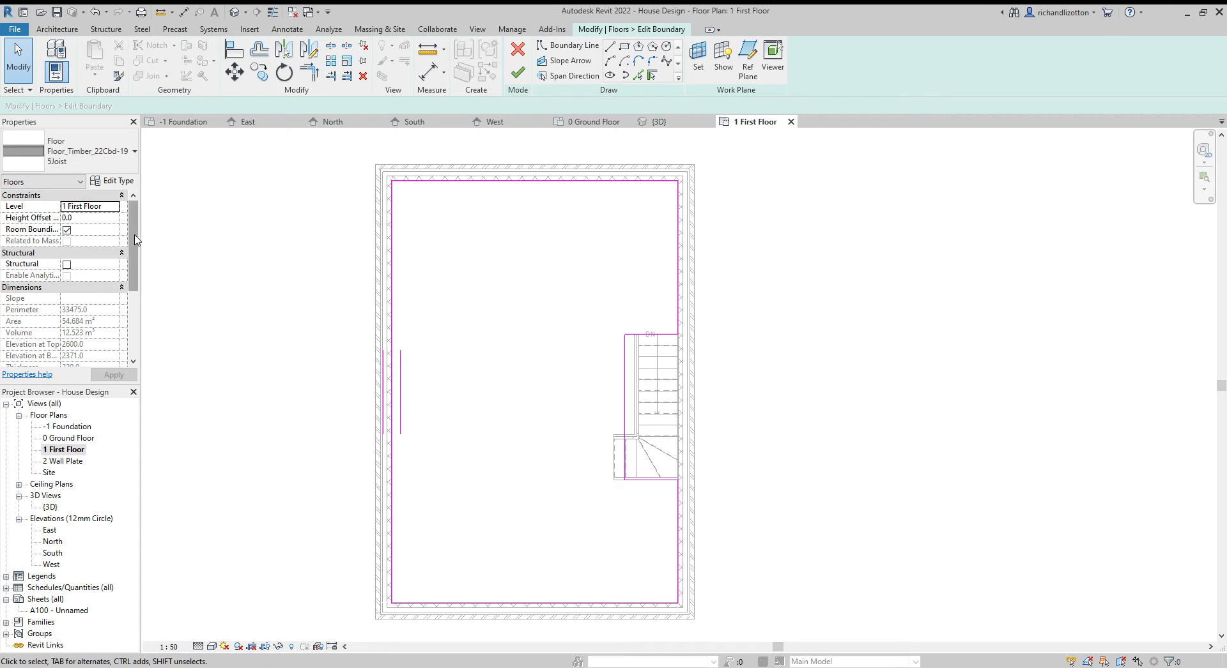
left_click_drag(130, 242, 128, 303)
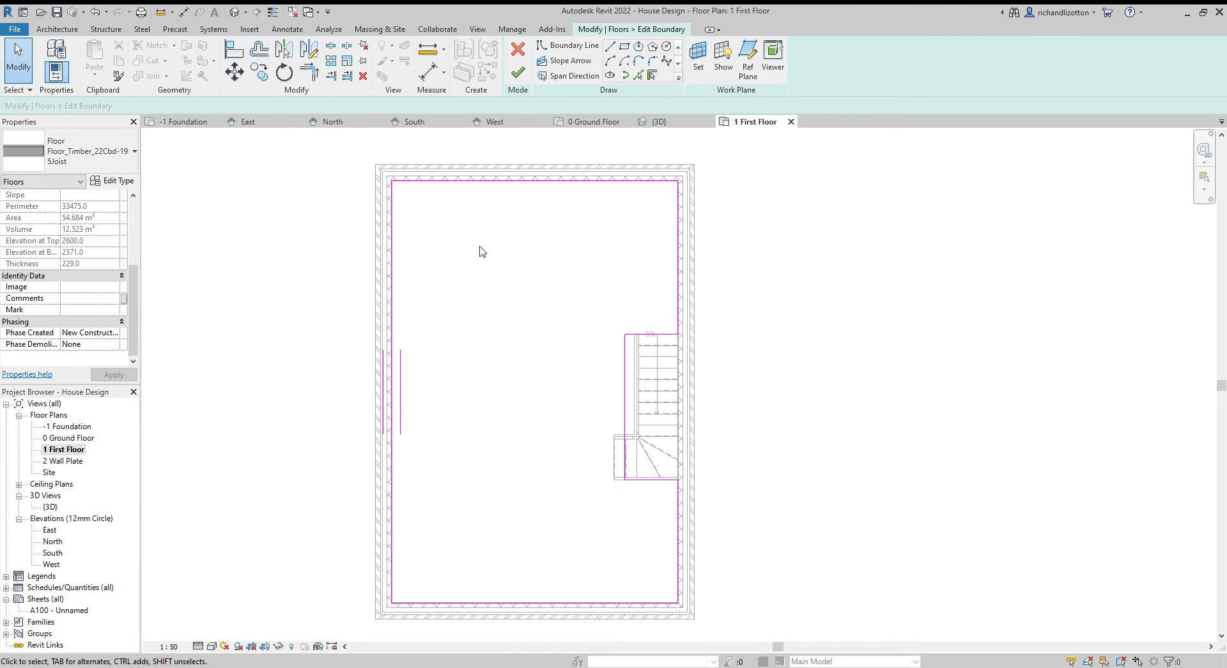
left_click(519, 51)
key("Escape")
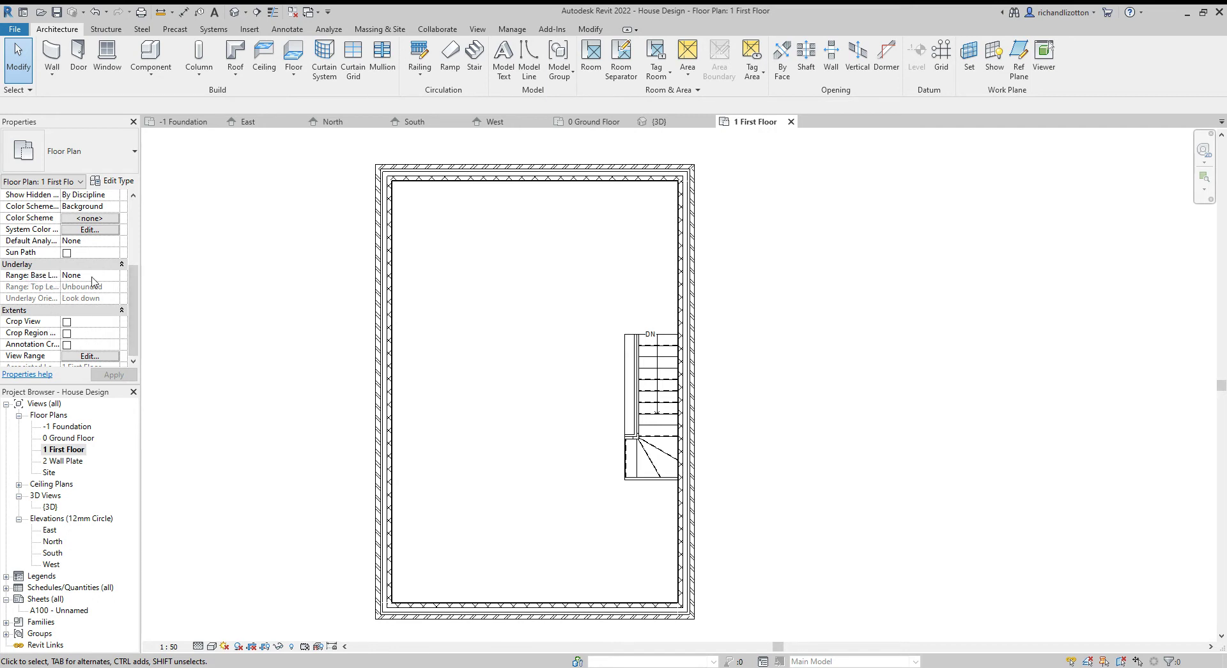
Set the plan's Underlay Base Level to 0 Ground Floor
left_click(115, 279)
left_click(115, 279)
type("0 Ground Floo")
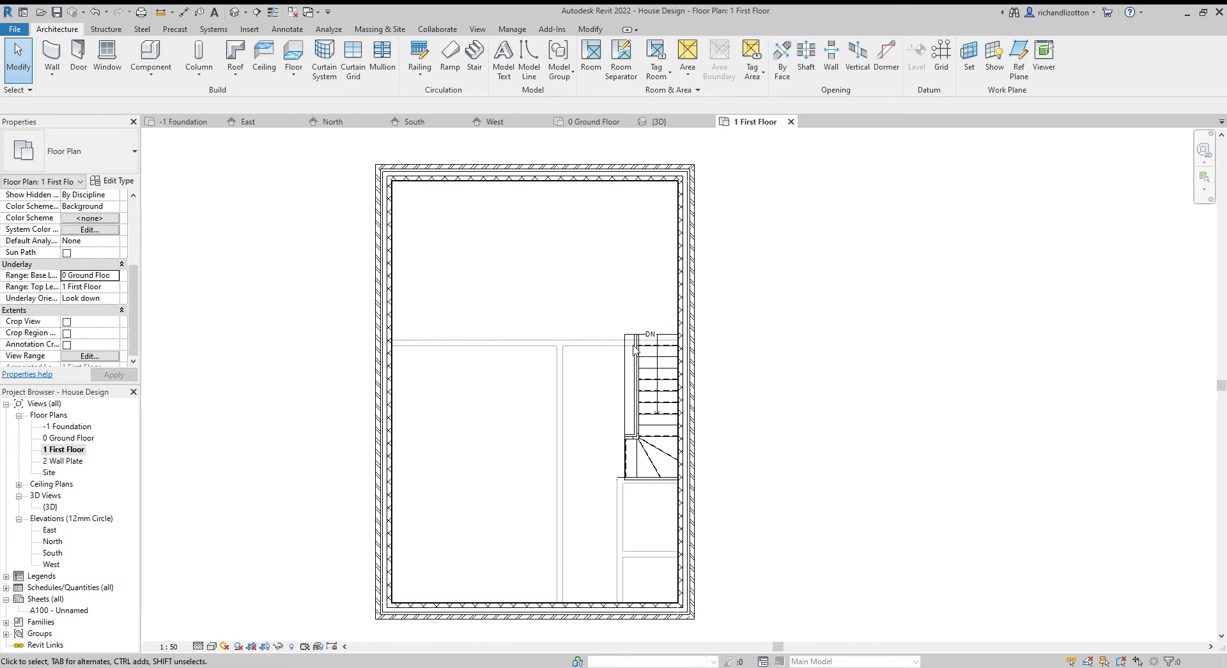
scroll(630, 367, "up", 2)
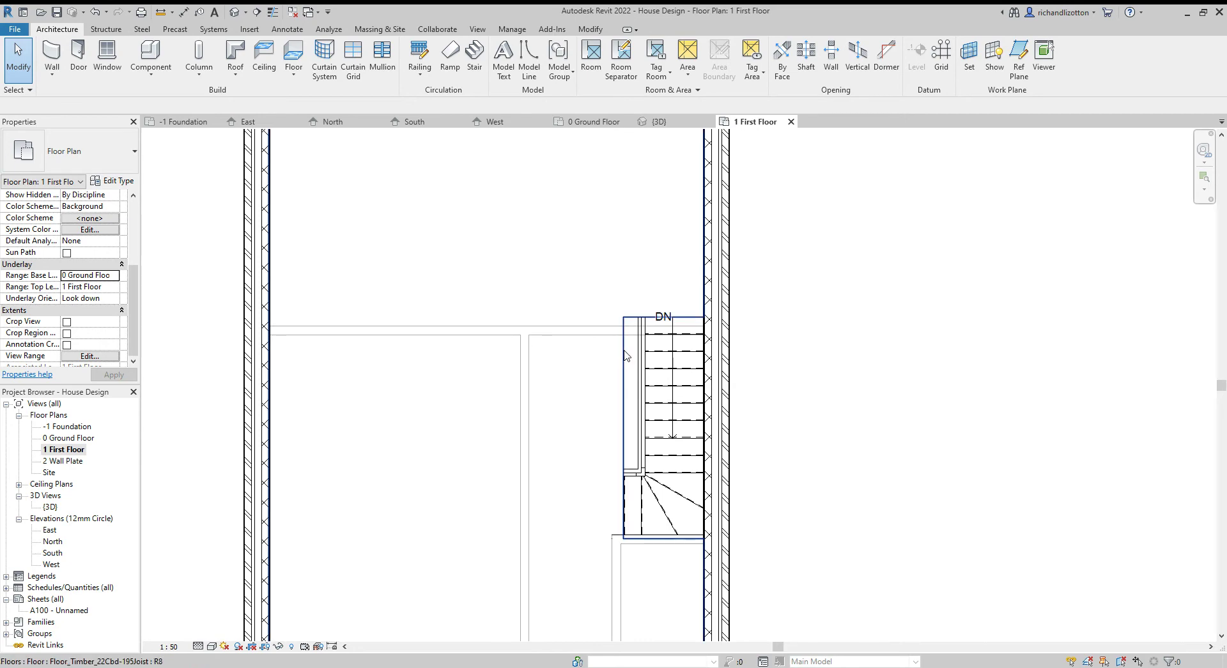
Edit the timber floor's boundary and draw a new boundary line along the stair edge
left_click(626, 355)
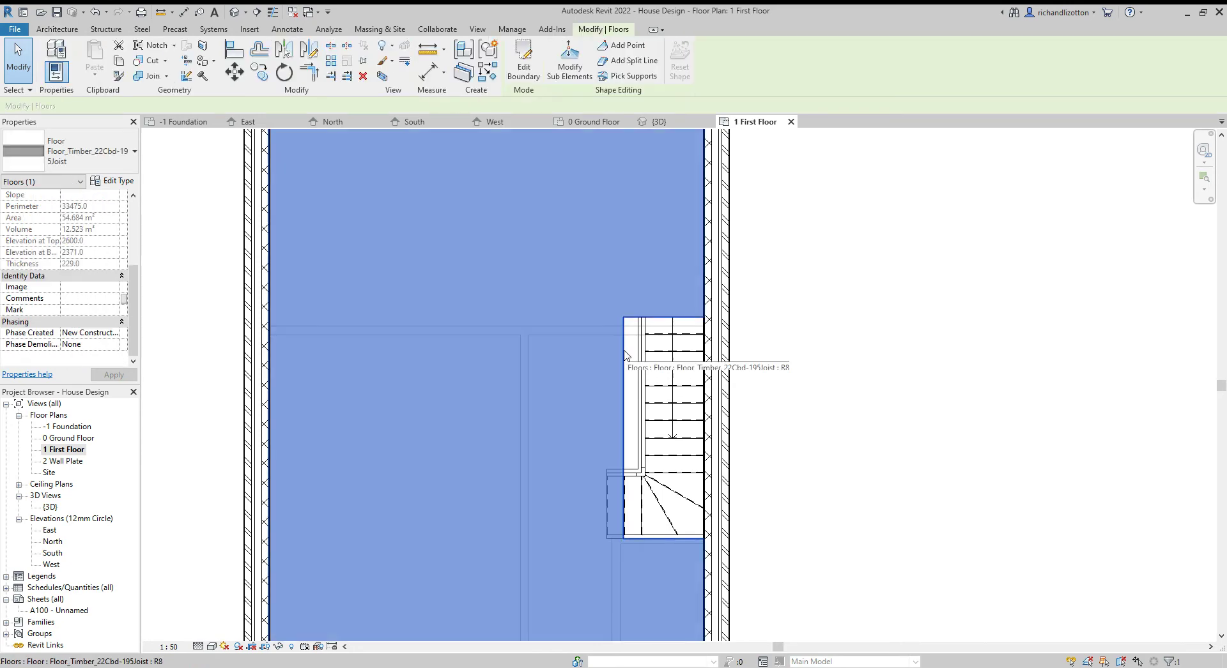
left_click(522, 72)
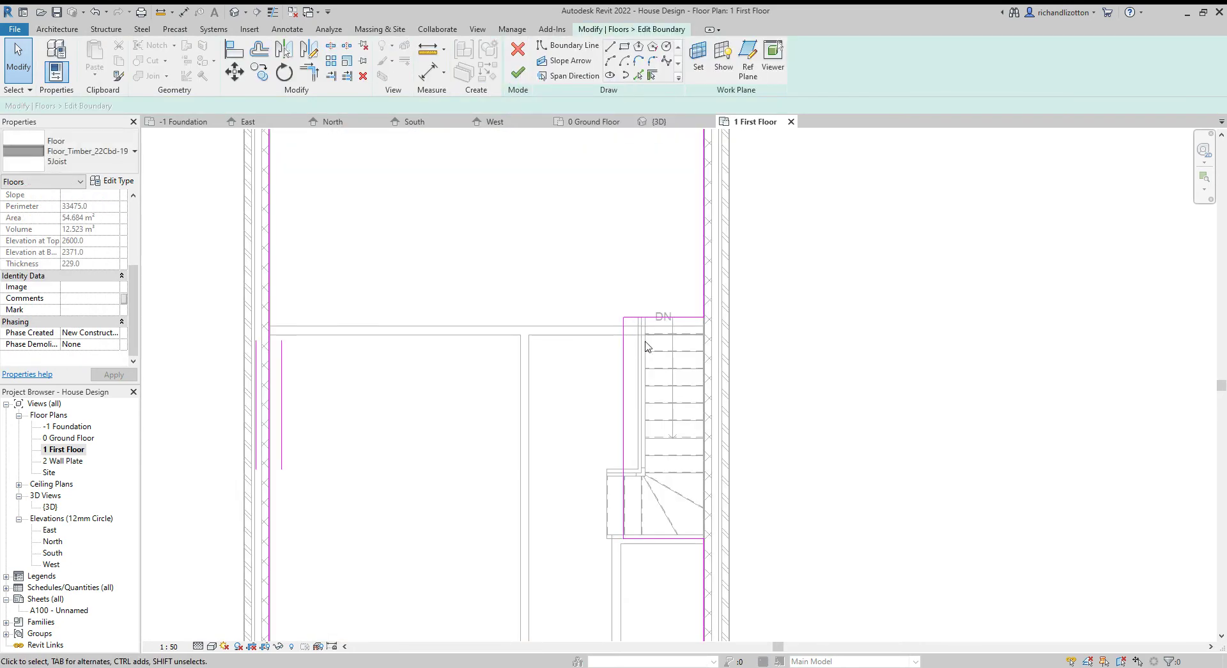
scroll(654, 331, "up", 1)
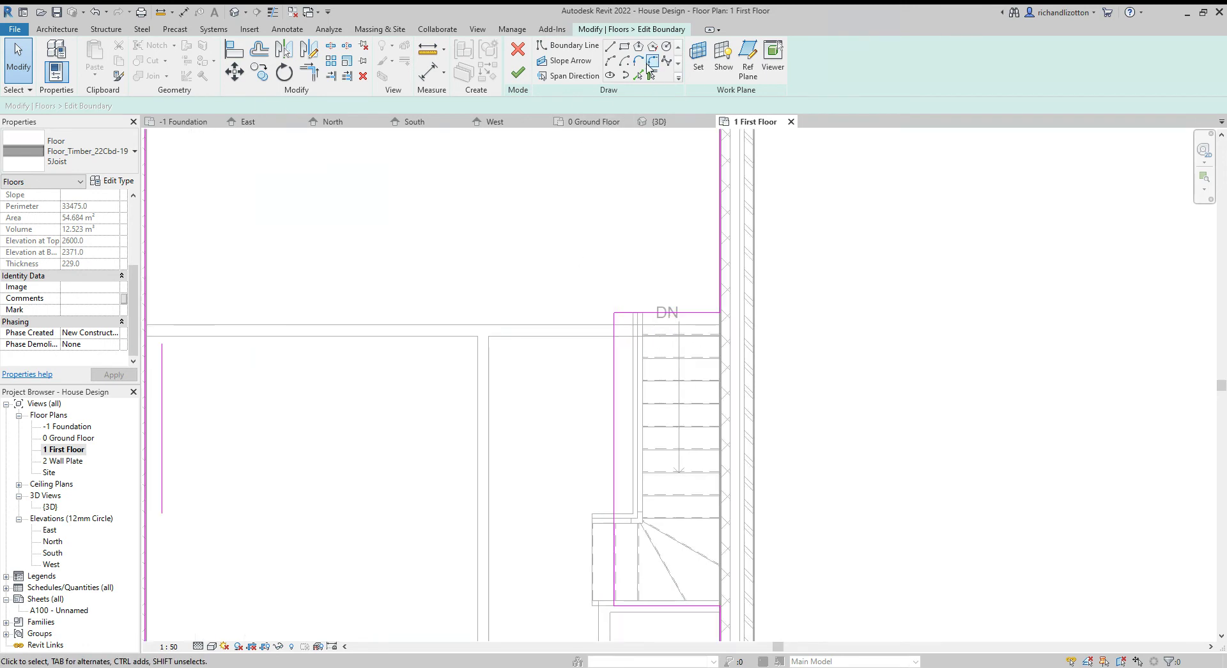
left_click(610, 46)
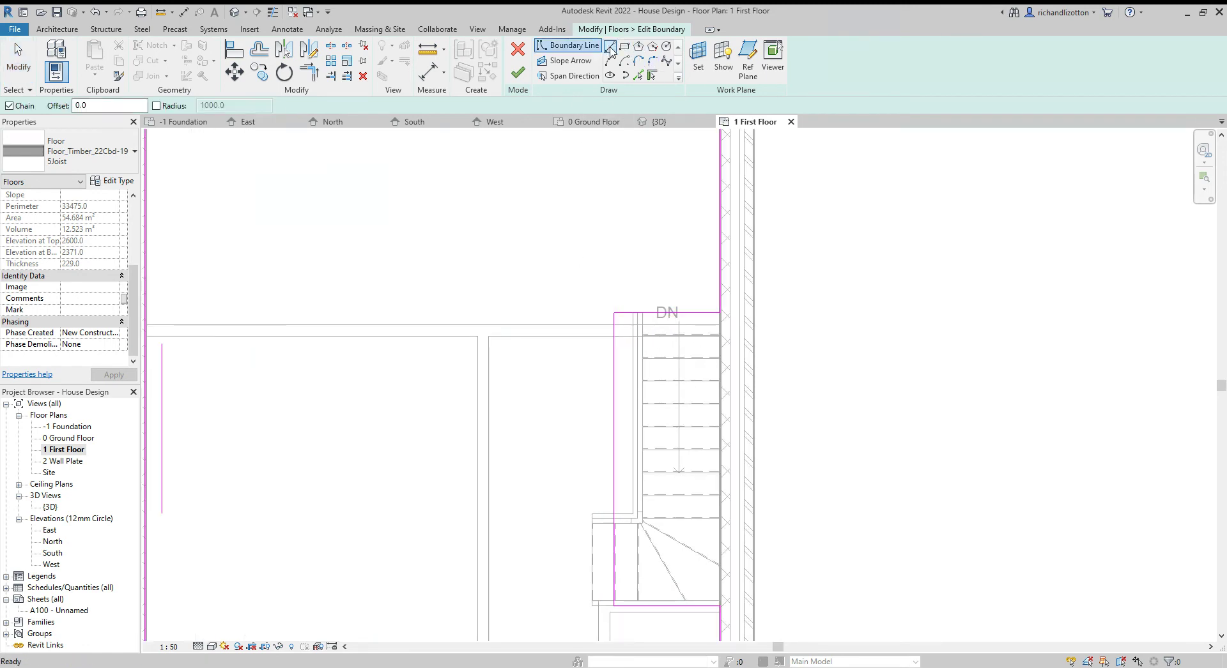
left_click(633, 313)
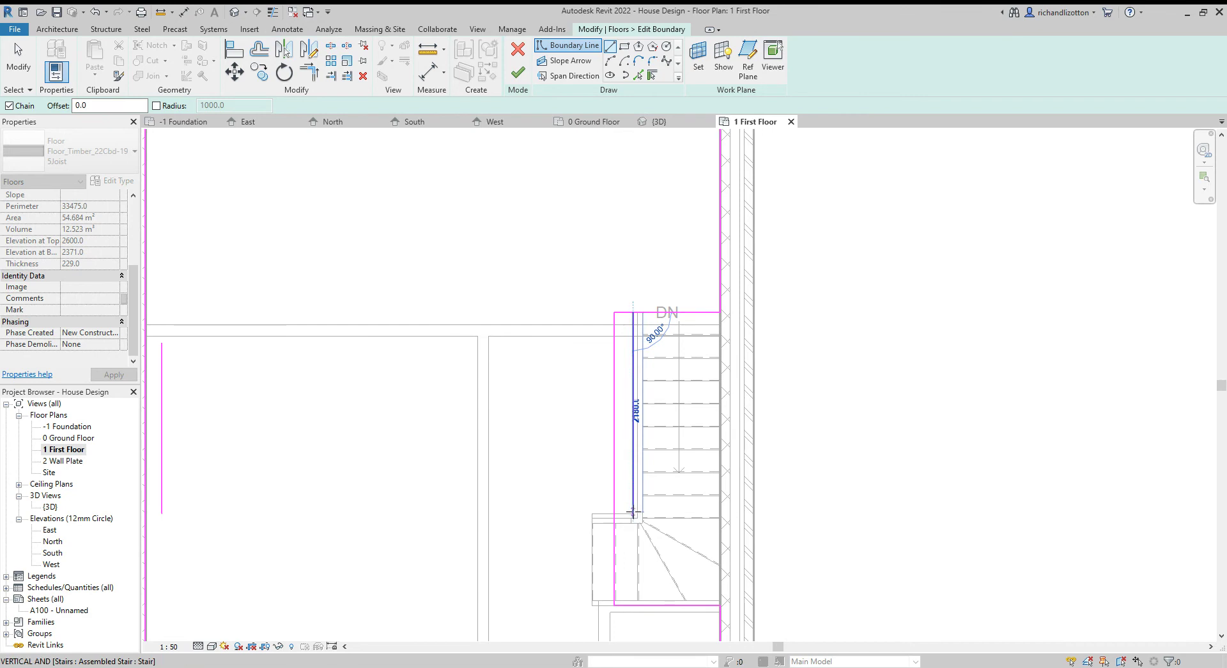
left_click(632, 514)
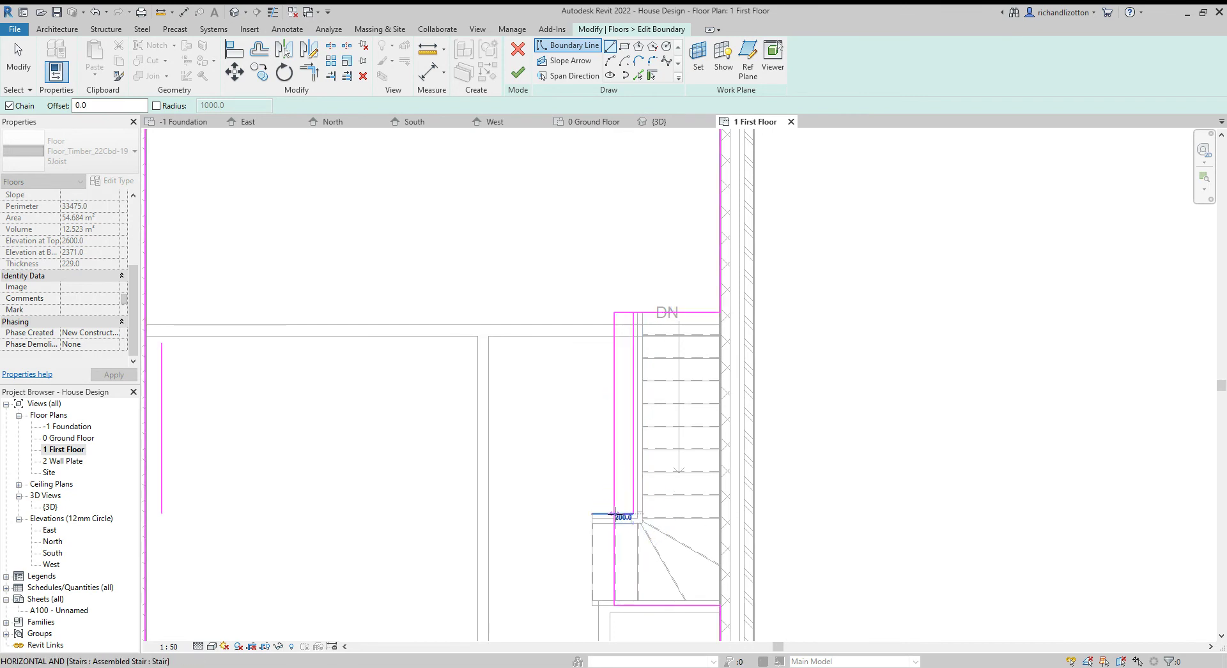
key("Escape")
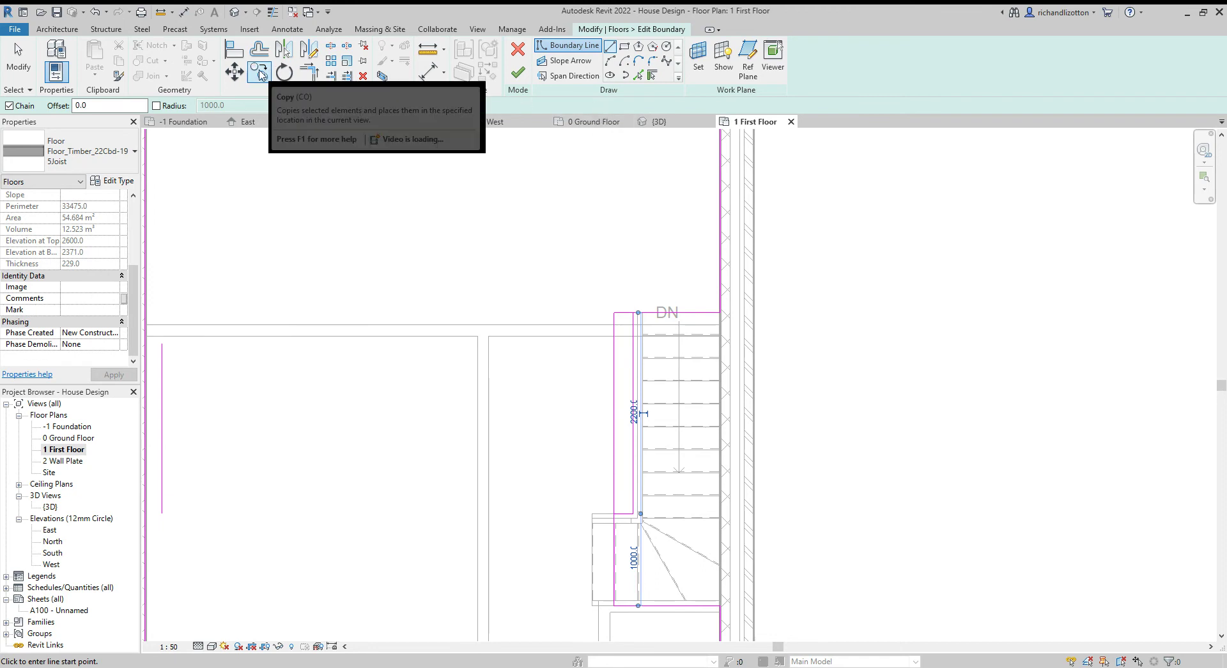
Trim the sketch lines to corners at both ends and finish the floor boundary
left_click(309, 73)
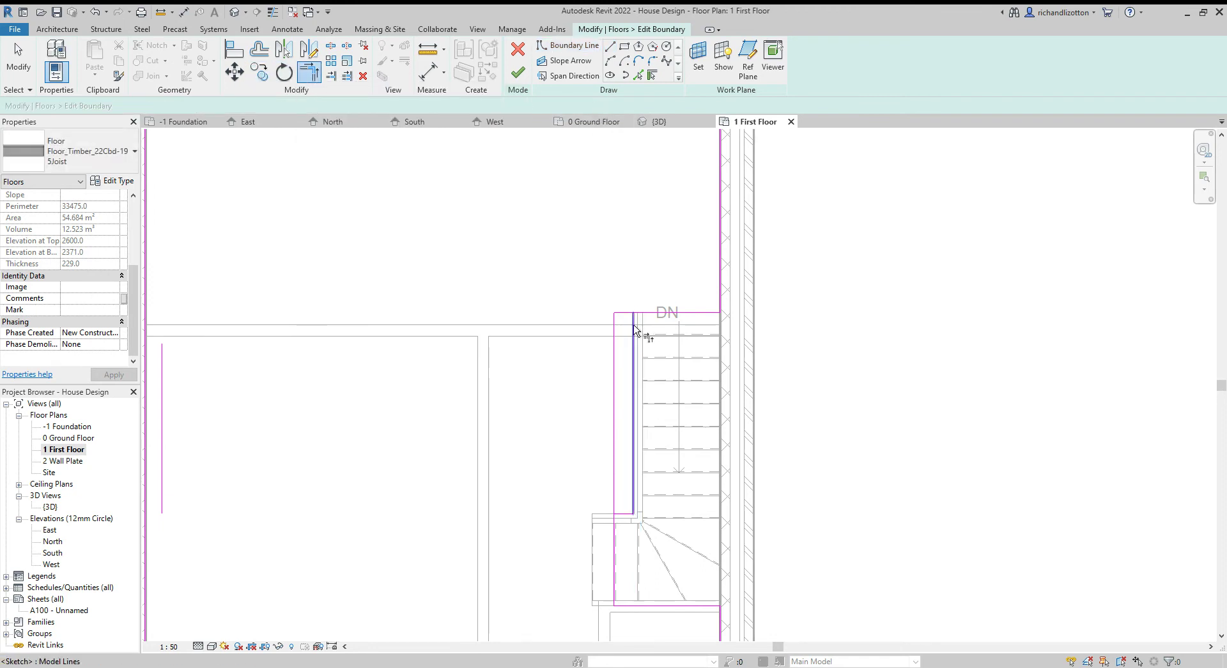
left_click(635, 329)
left_click(643, 314)
left_click(615, 530)
left_click(627, 515)
scroll(671, 572, "down", 2)
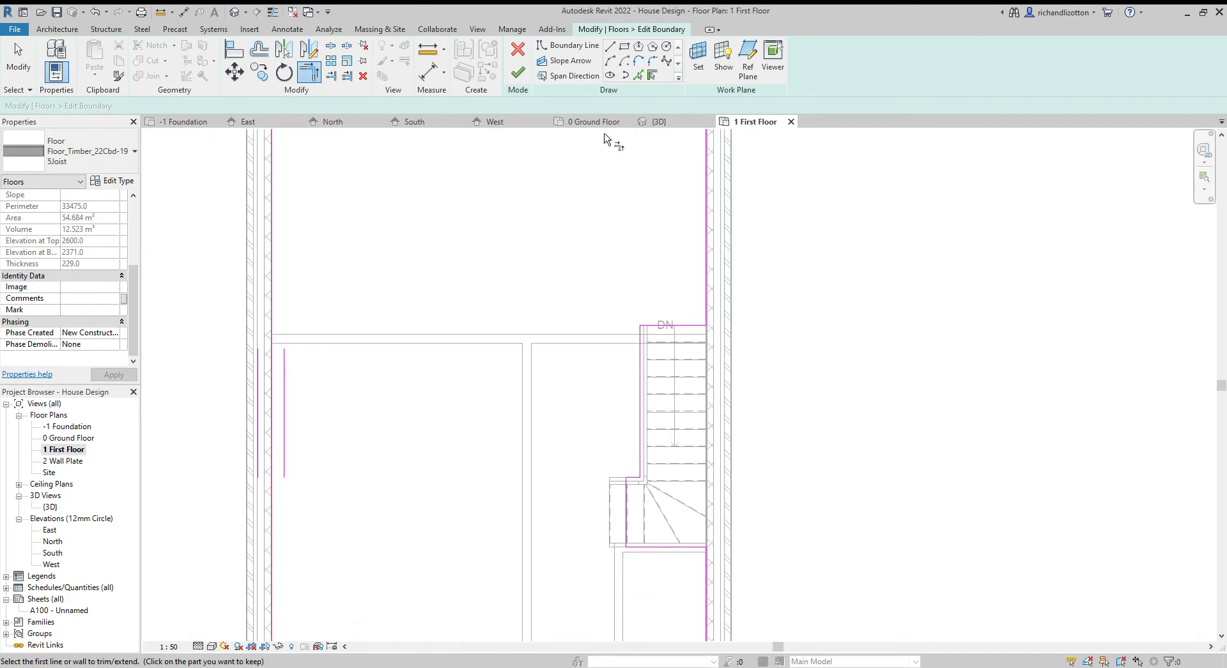
left_click(517, 74)
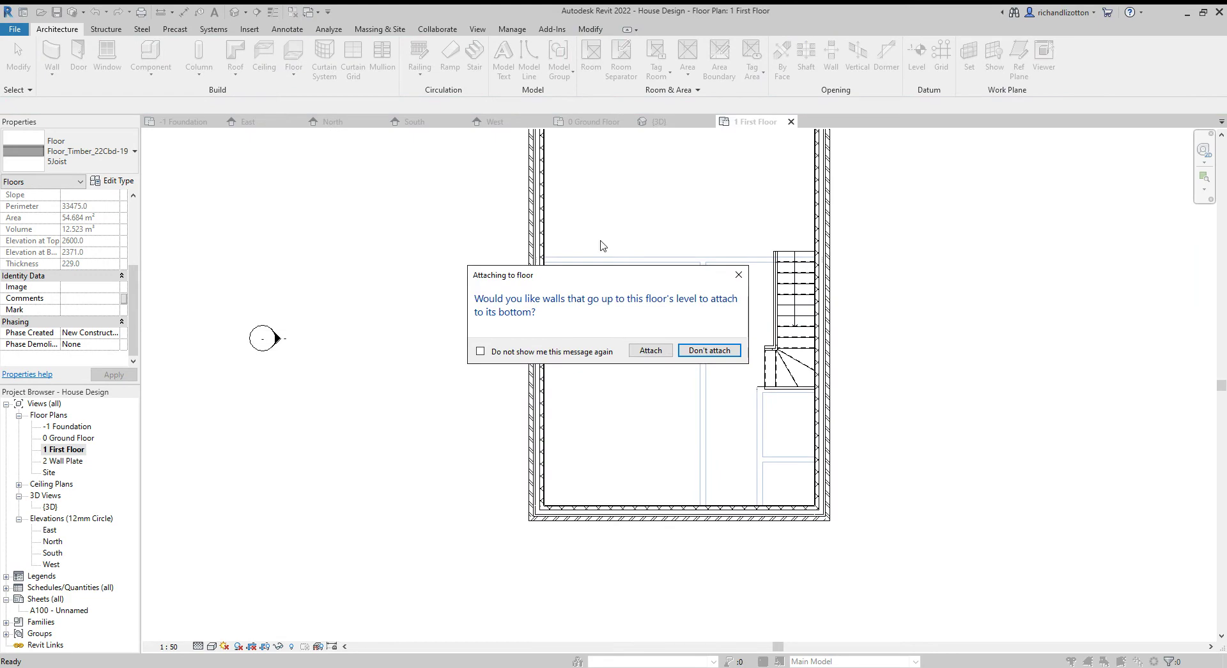
Attach the walls below to the reworked floor and deselect it
left_click(651, 351)
scroll(659, 301, "down", 3)
left_click(739, 361)
scroll(739, 362, "up", 2)
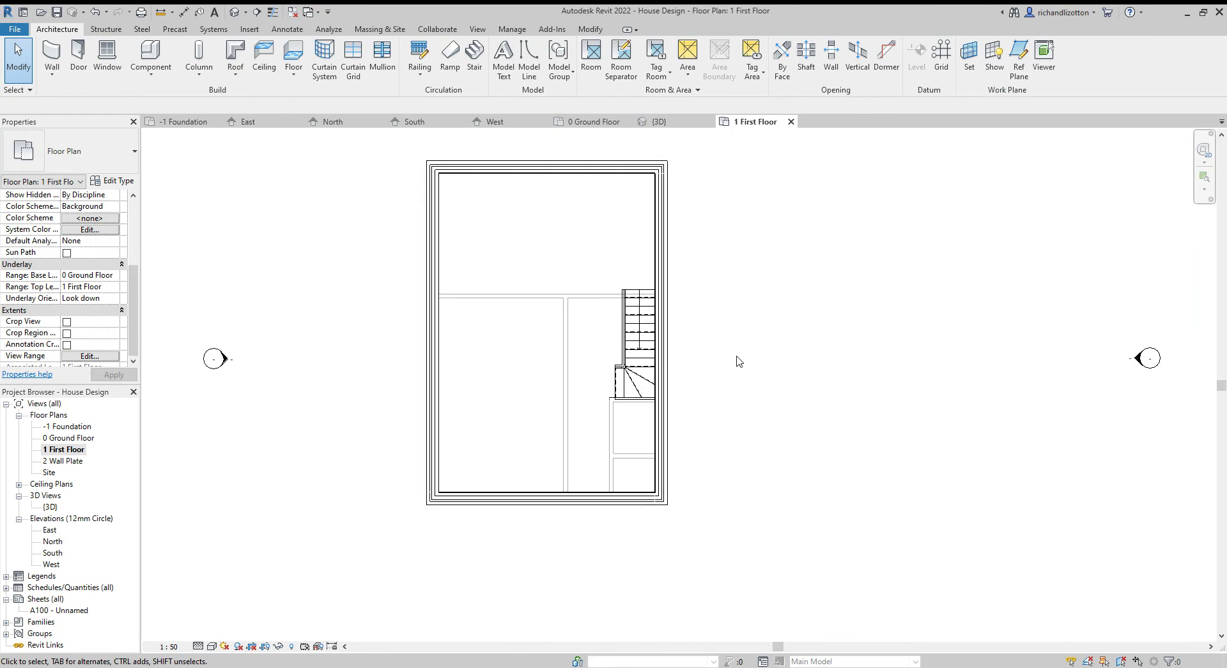
Inspect the stair opening in 3D, then return to the 1 First Floor plan
left_click(655, 121)
middle_click_drag(815, 416, 973, 432, "shift")
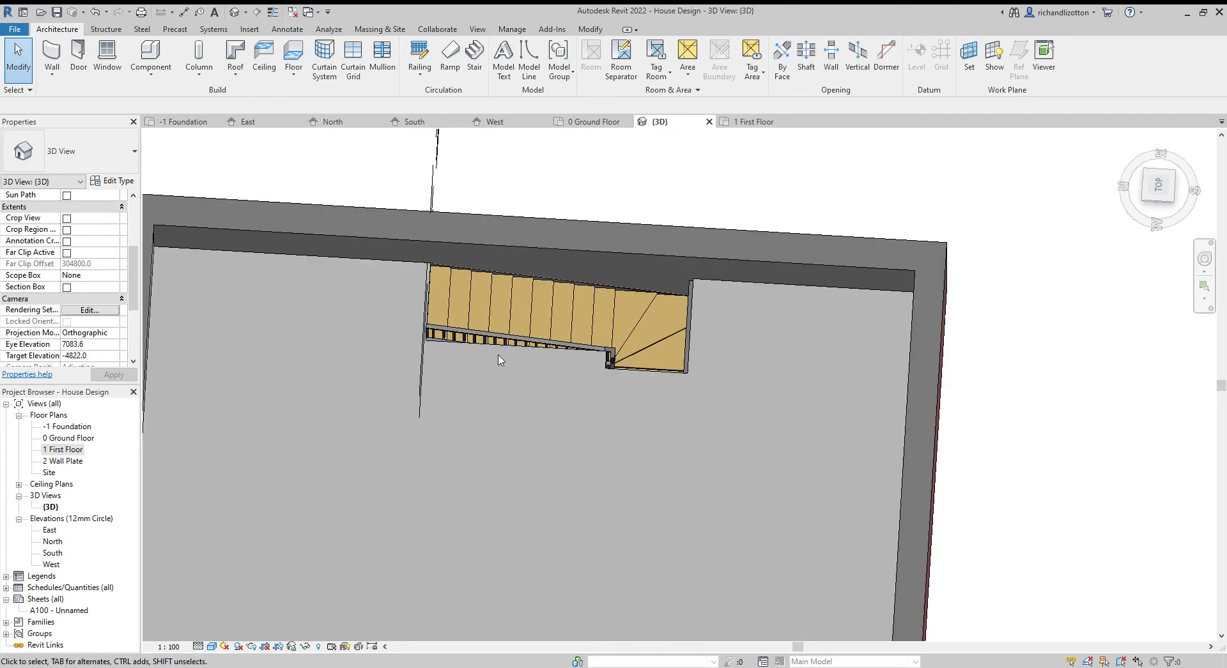
mouse_move(554, 366)
middle_mouse_down("shift")
mouse_move(563, 426)
mouse_move(542, 372)
middle_mouse_up("shift")
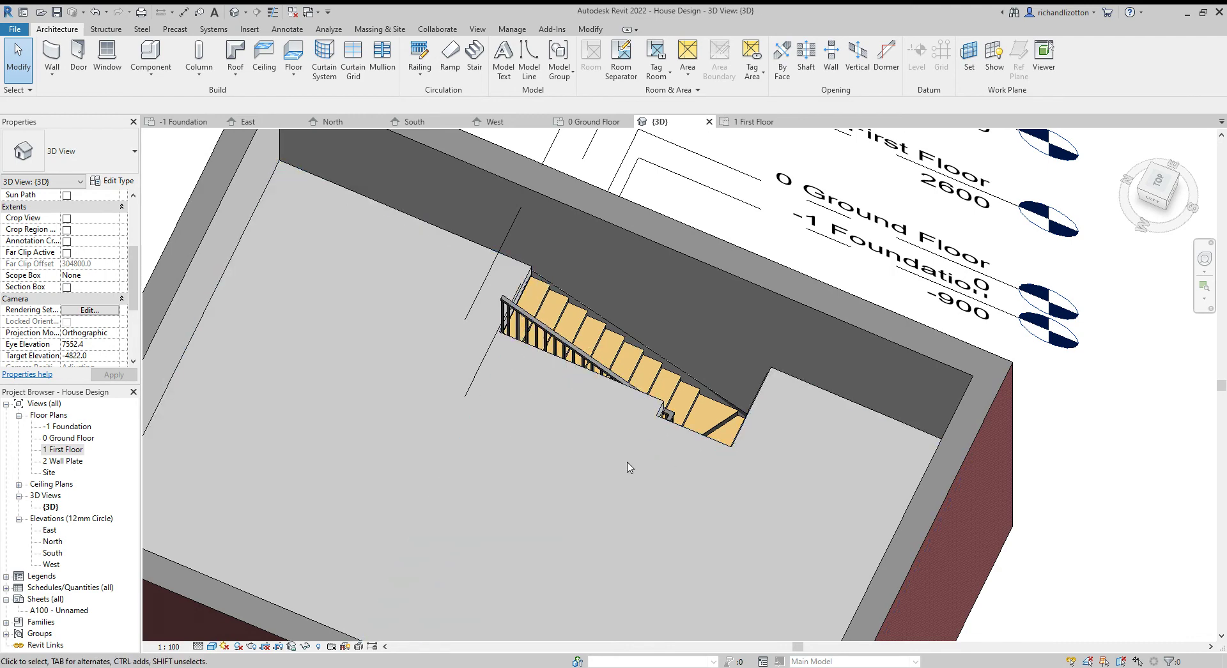
middle_click_drag(635, 471, 714, 480, "shift")
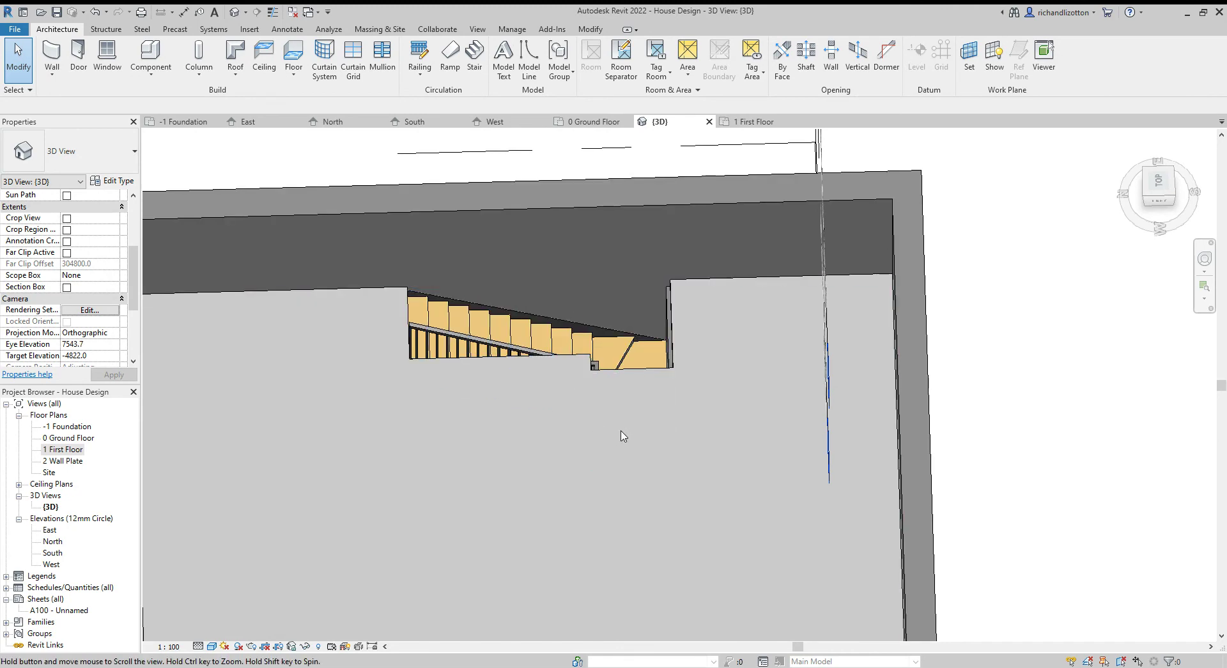
middle_click_drag(630, 441, 548, 391, "shift")
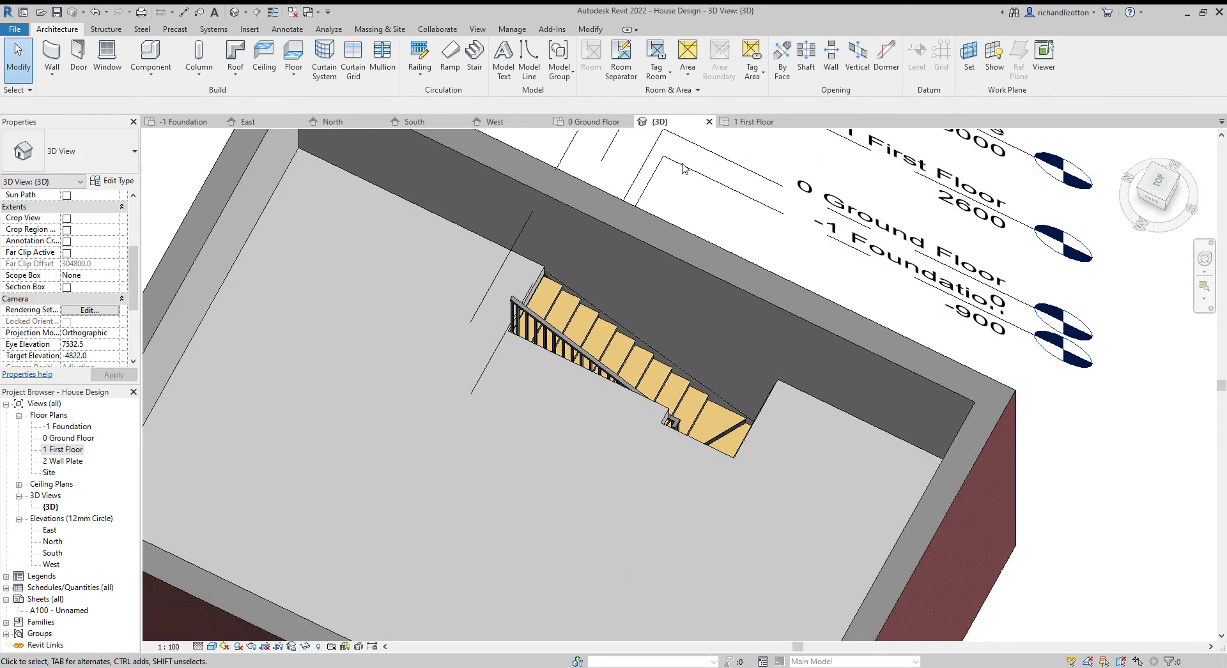
left_click(747, 123)
scroll(645, 324, "up", 2)
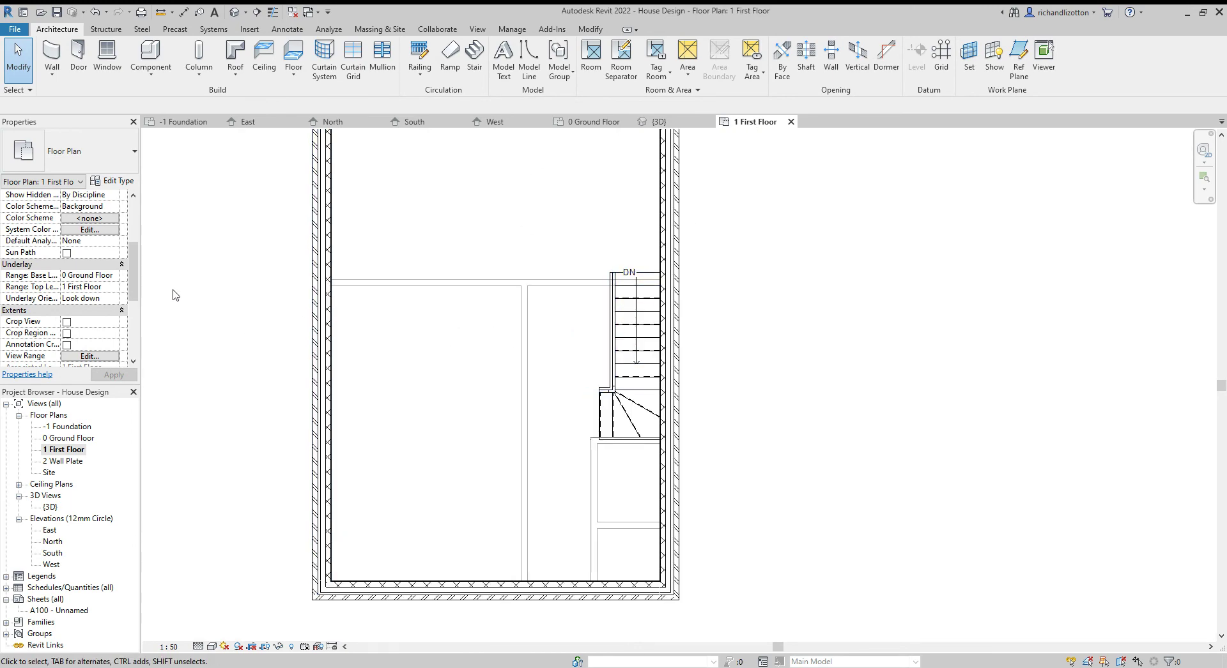
Set the First Floor plan's Underlay Base Level to None
left_click(115, 278)
key("Up")
key("Up")
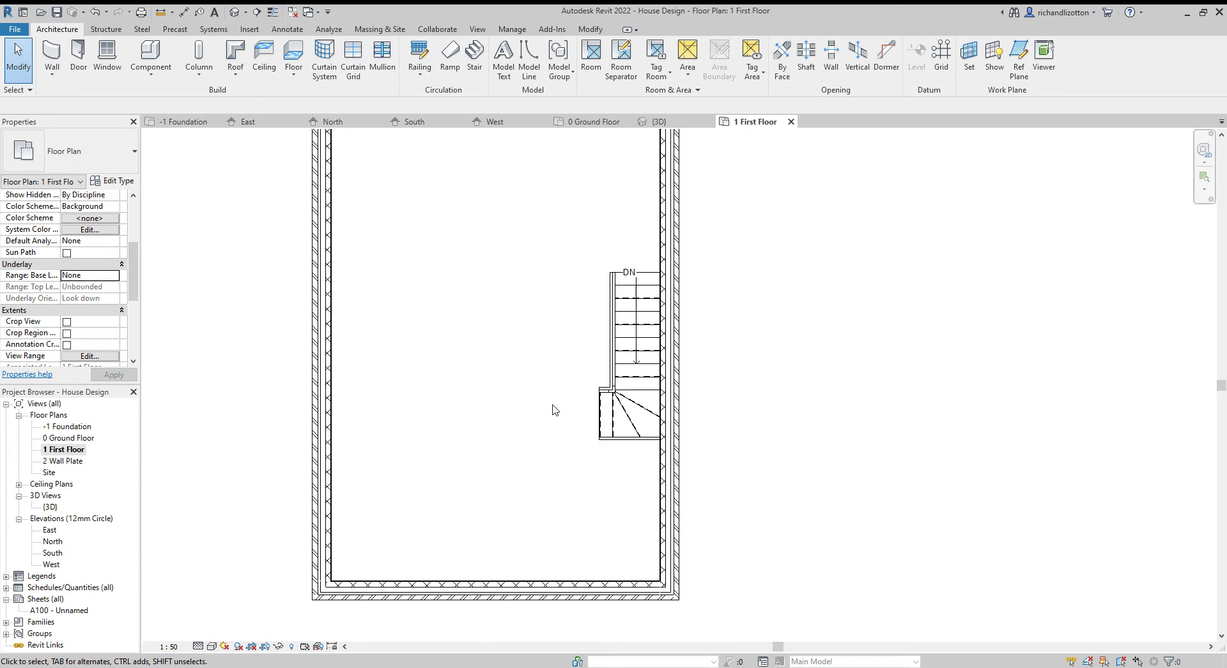
scroll(530, 337, "up", 1)
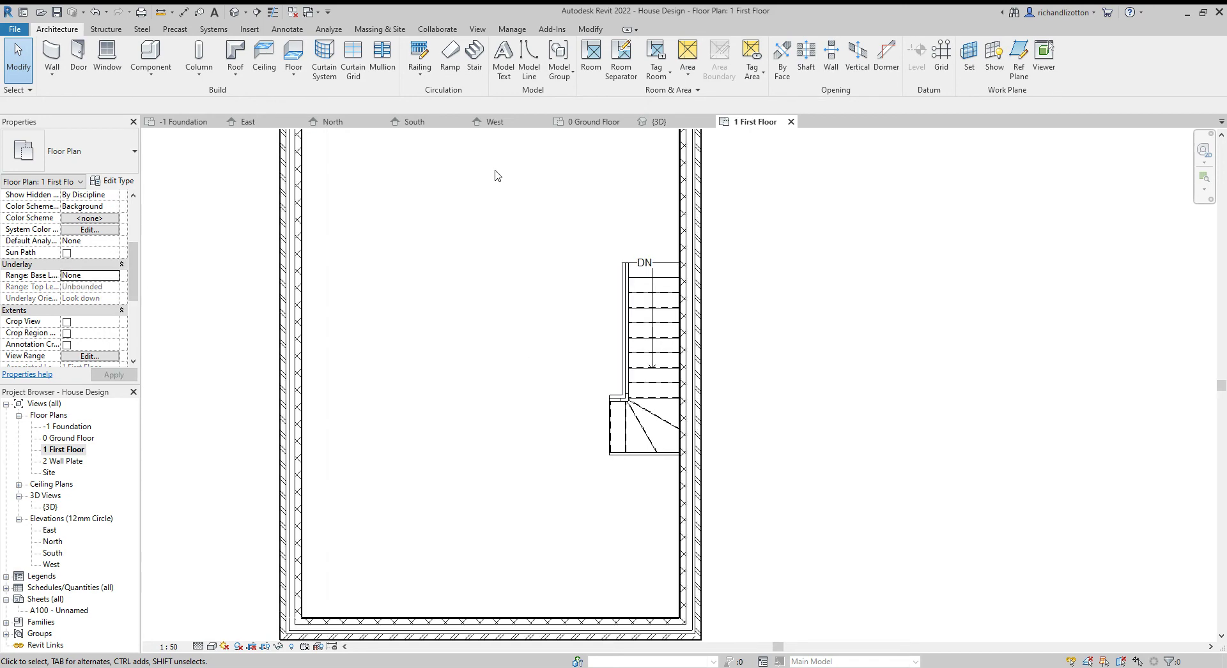
Start a Sketch Path railing using the 900mm railing type
left_click(423, 75)
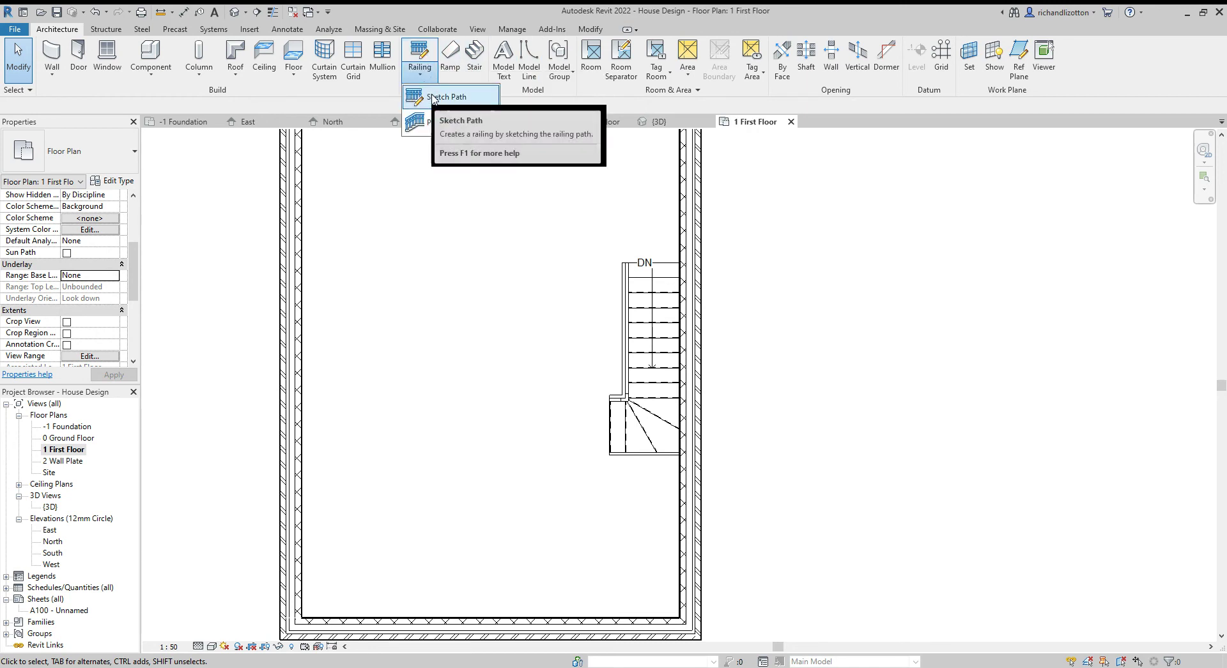
left_click(436, 98)
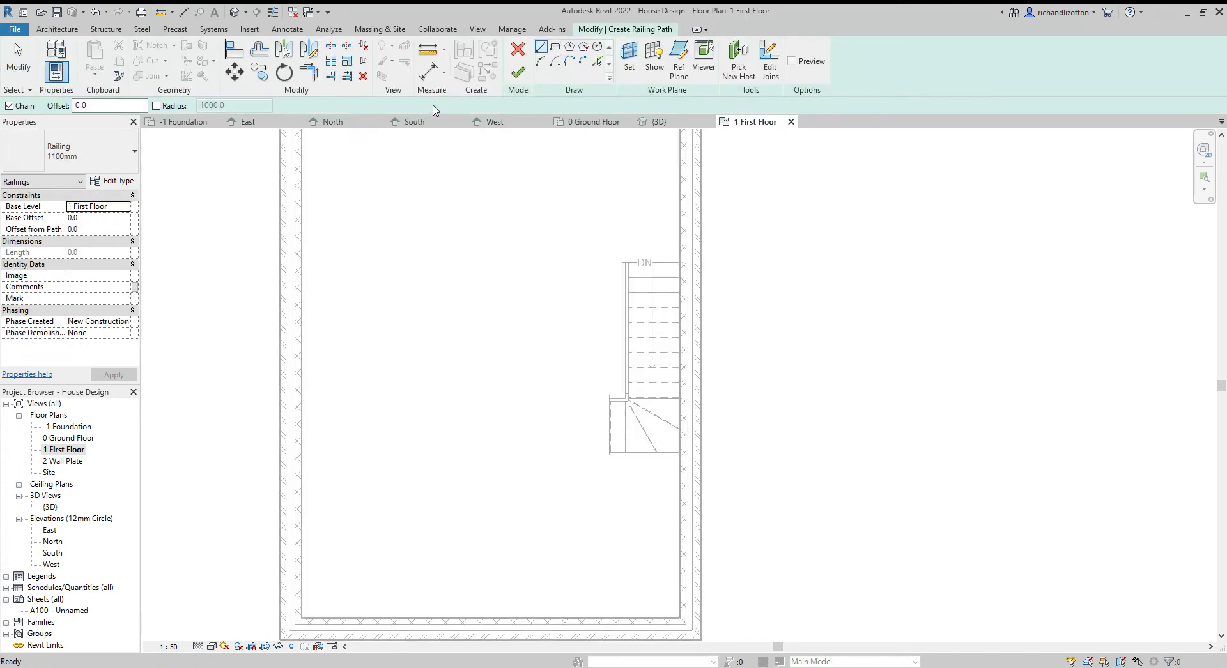
left_click(135, 152)
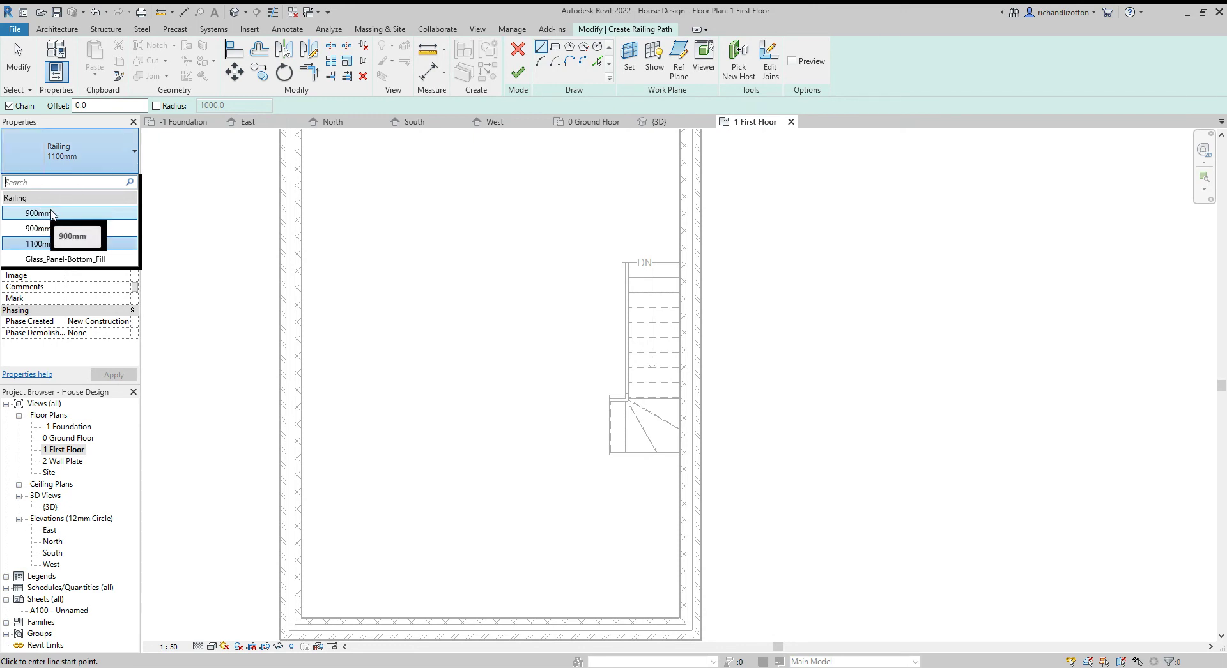
left_click(52, 215)
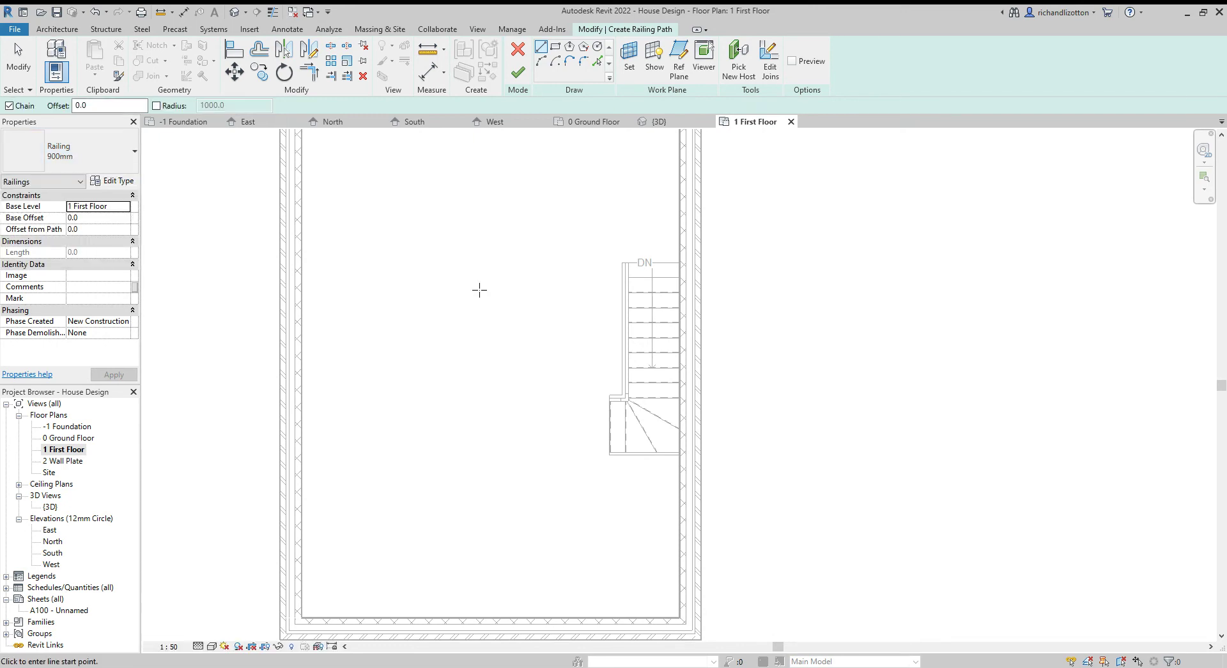
scroll(604, 289, "up", 3)
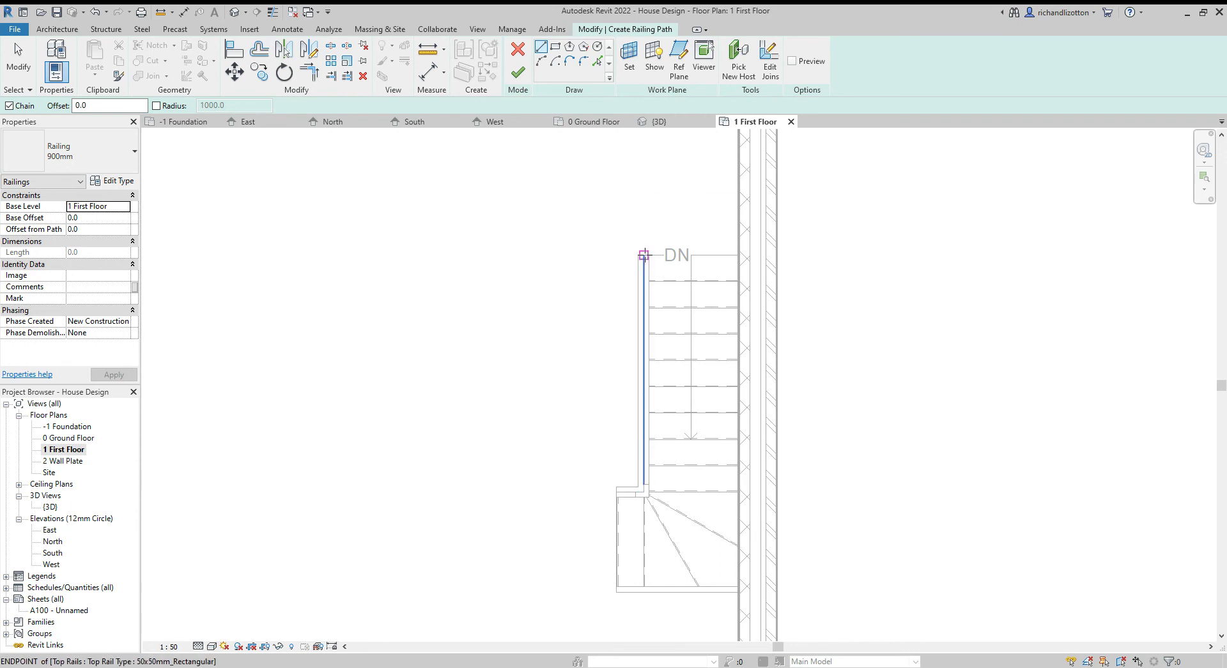
Sketch the railing path along the stair opening's edge and finish the 2320.0 long railing
left_click(644, 255)
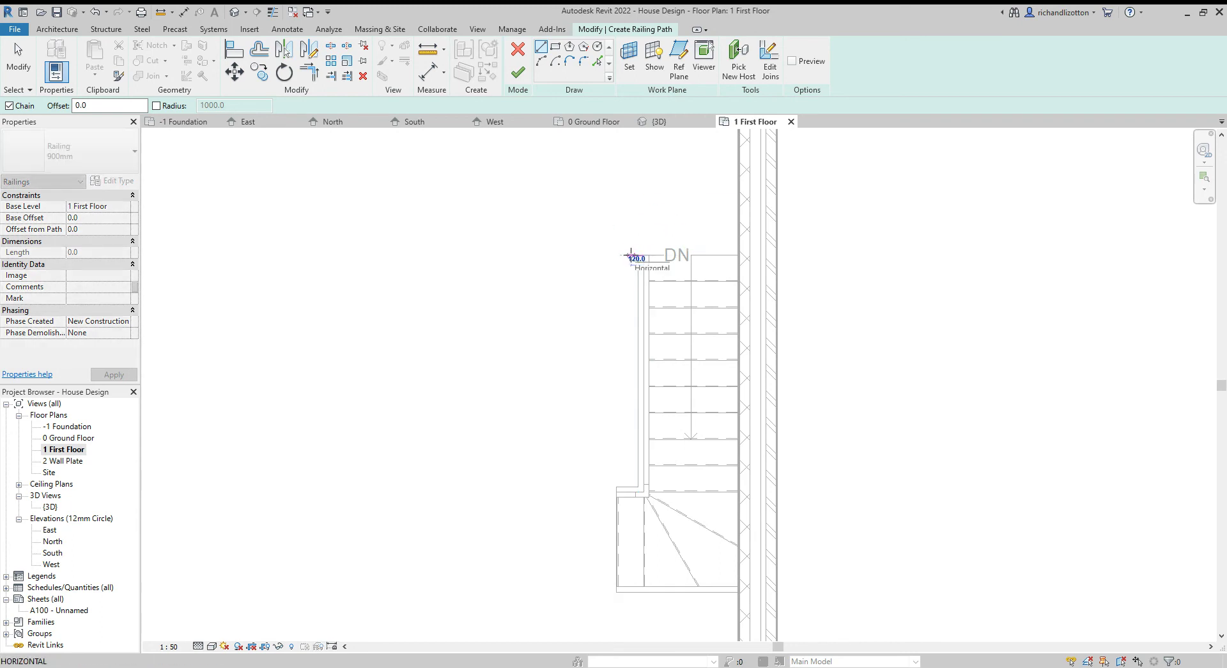
left_click(631, 256)
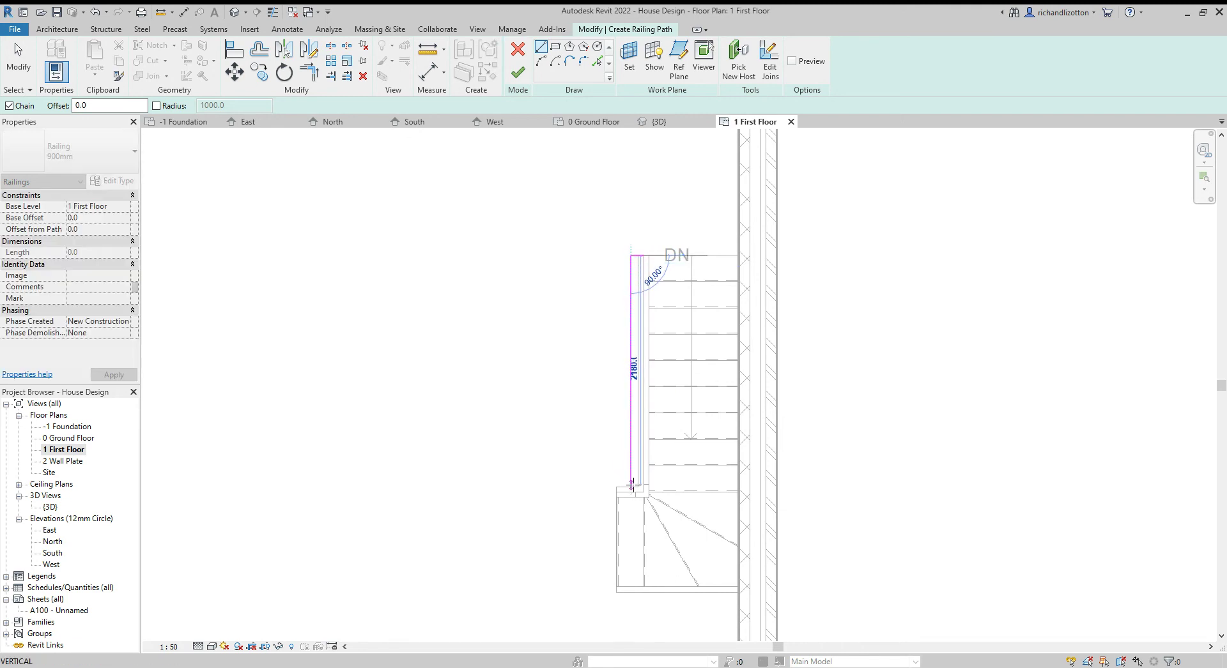
left_click(631, 487)
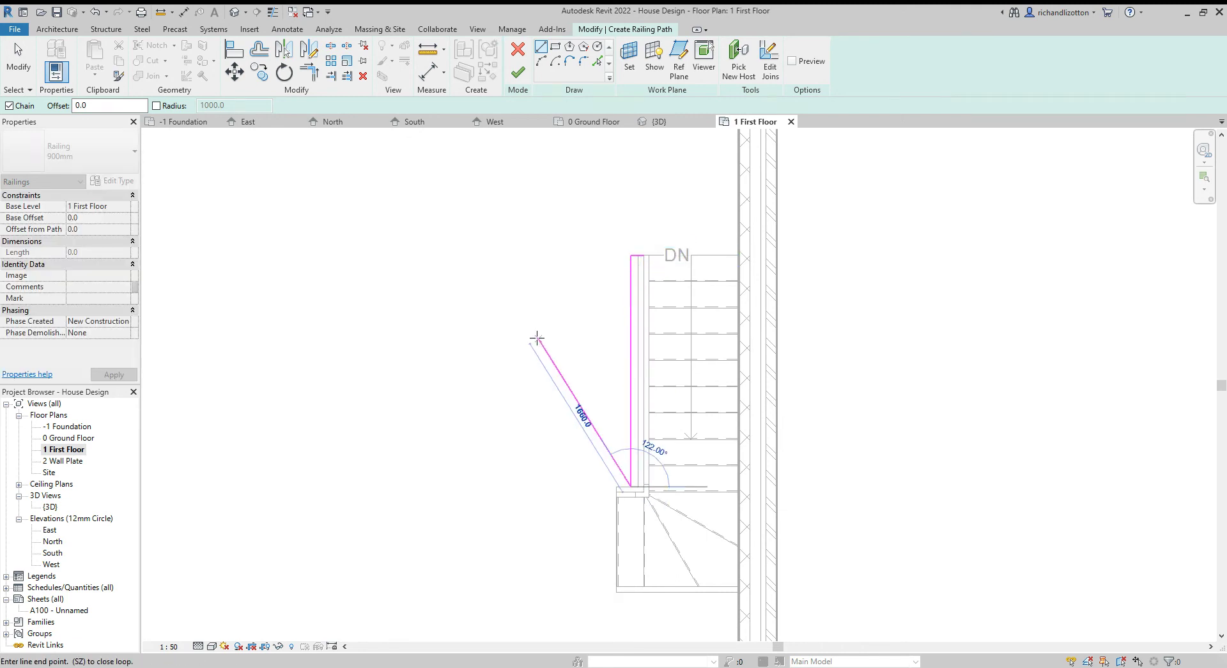
key("Escape")
left_click(519, 74)
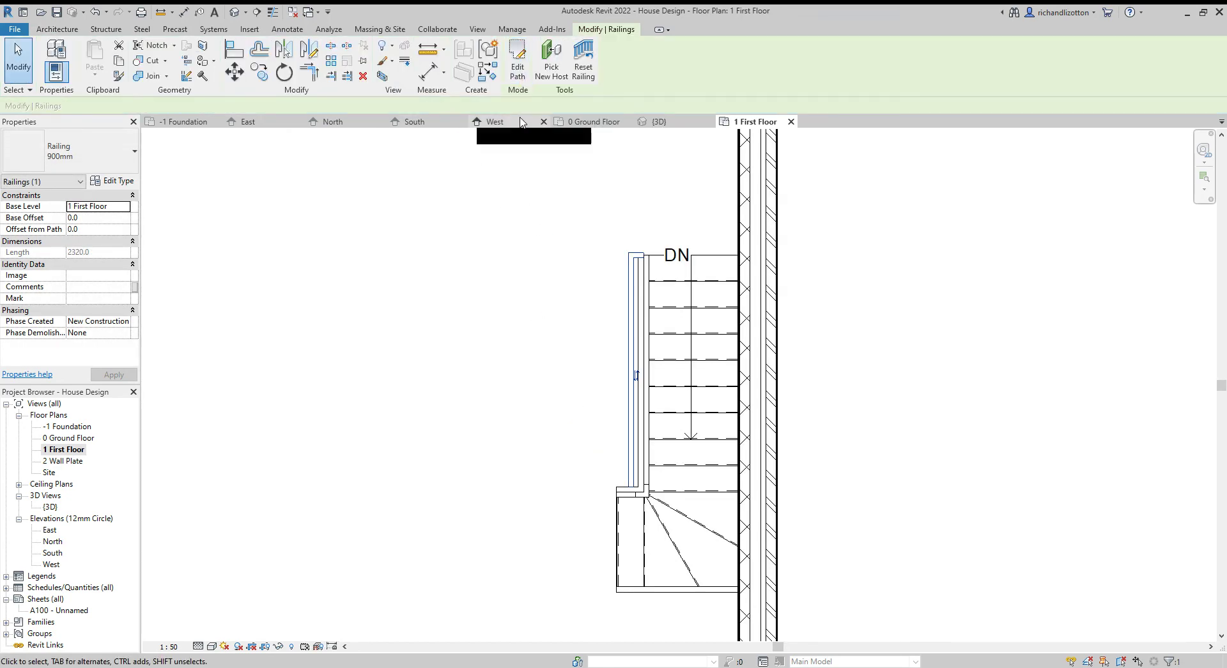
View the new railing in 3D and open the 900mm type's Type Properties
left_click(656, 123)
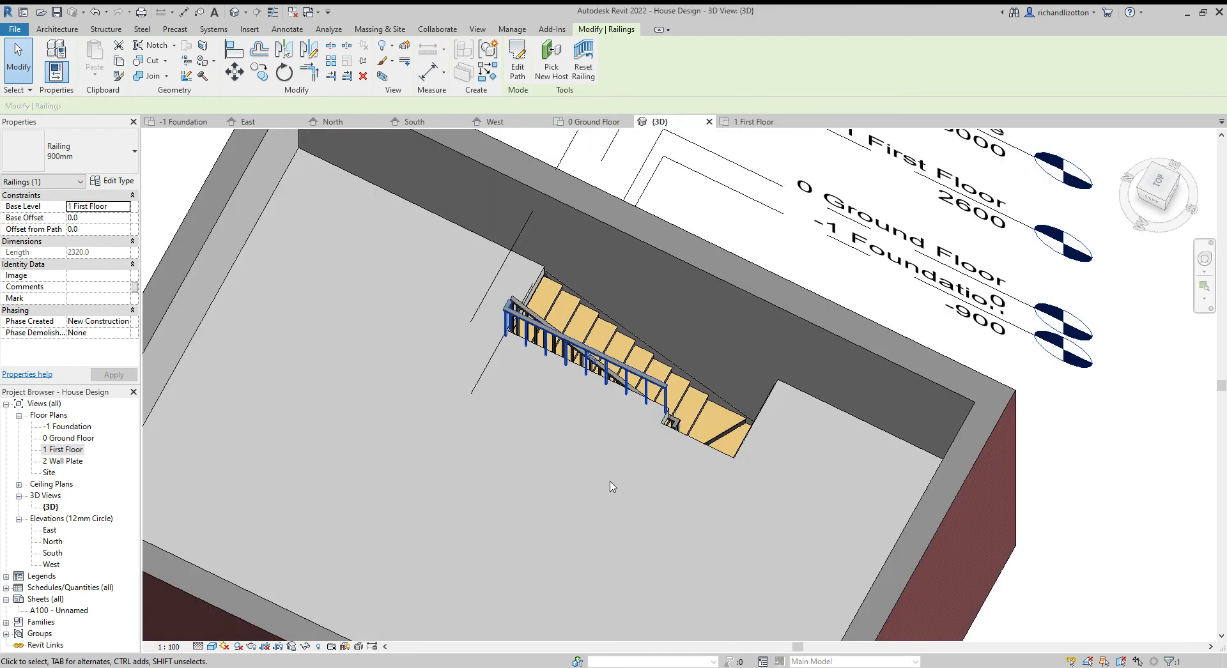
middle_click_drag(615, 487, 536, 313, "shift")
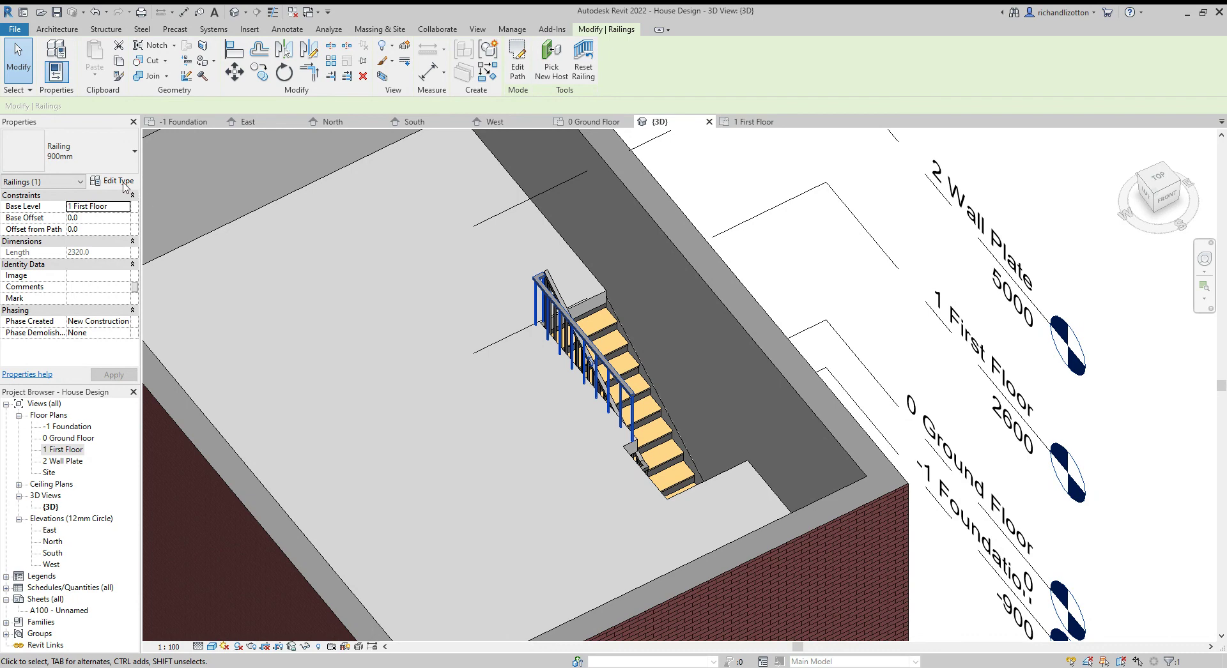
left_click(113, 181)
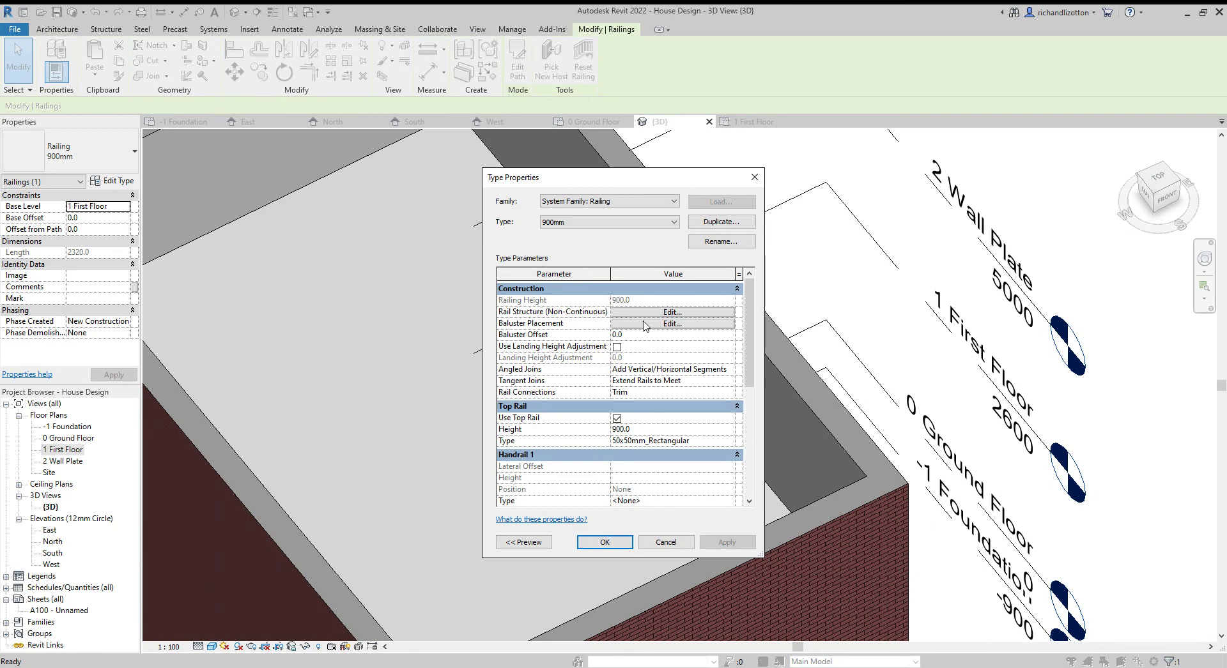
Duplicate the railing type as 900mm 2 and change baluster spacing from 275 to 100
left_click(721, 222)
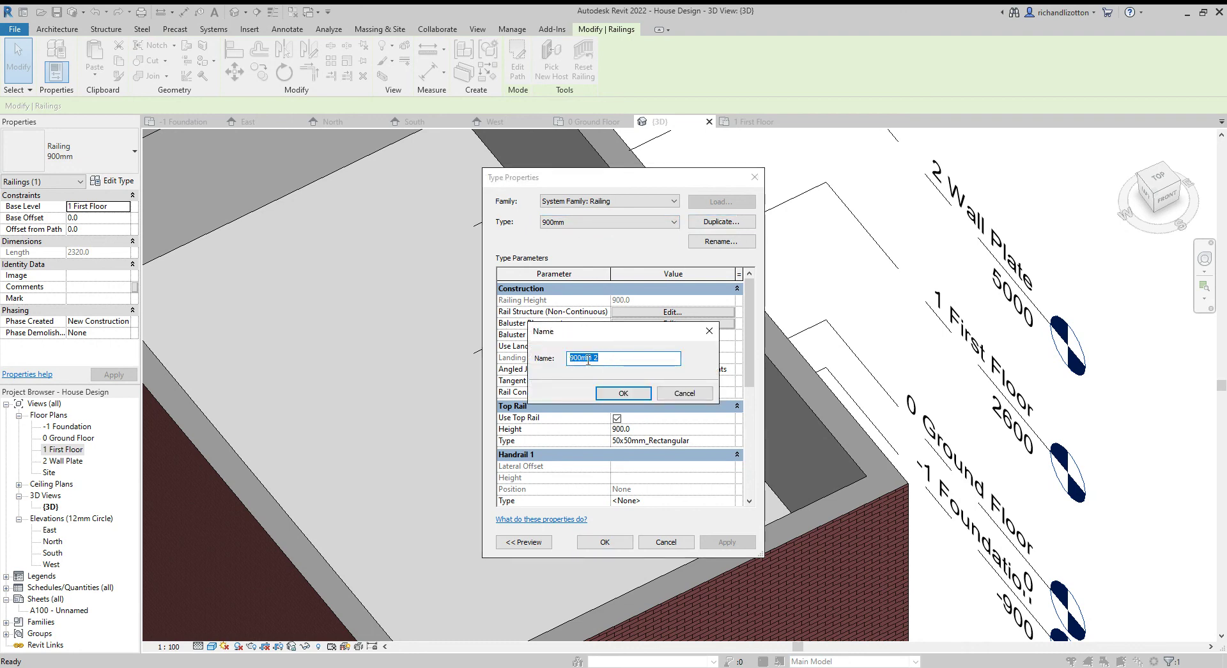
left_click(623, 394)
left_click(672, 324)
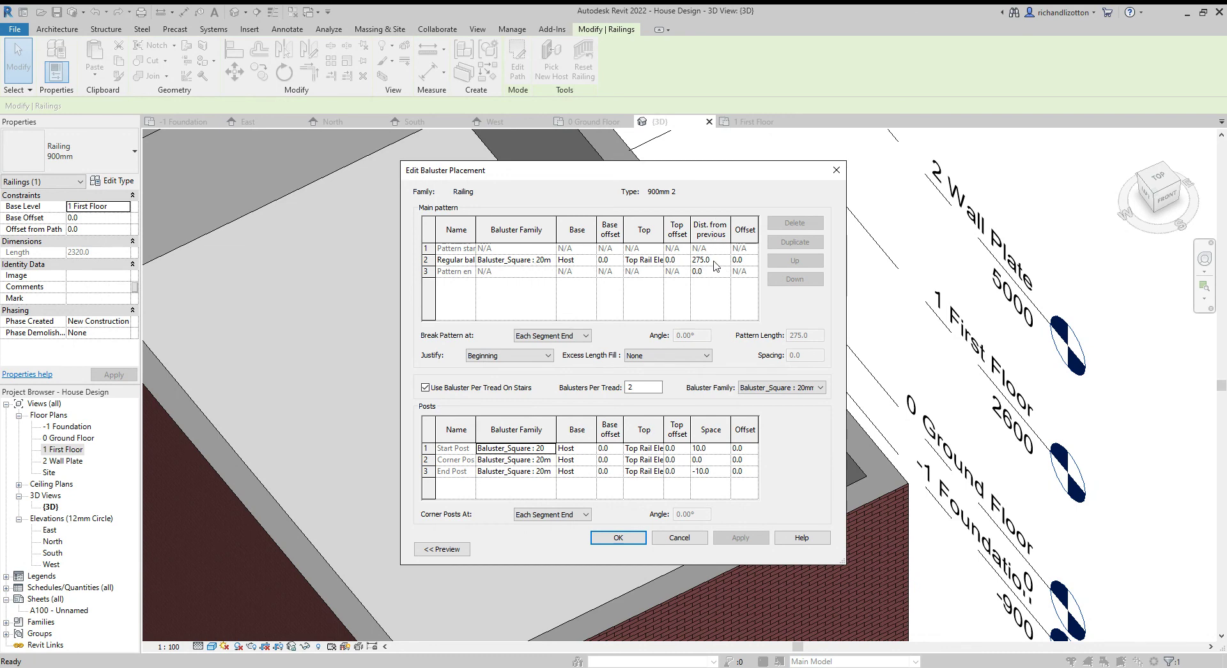
left_click(713, 261)
left_click_drag(711, 260, 699, 260)
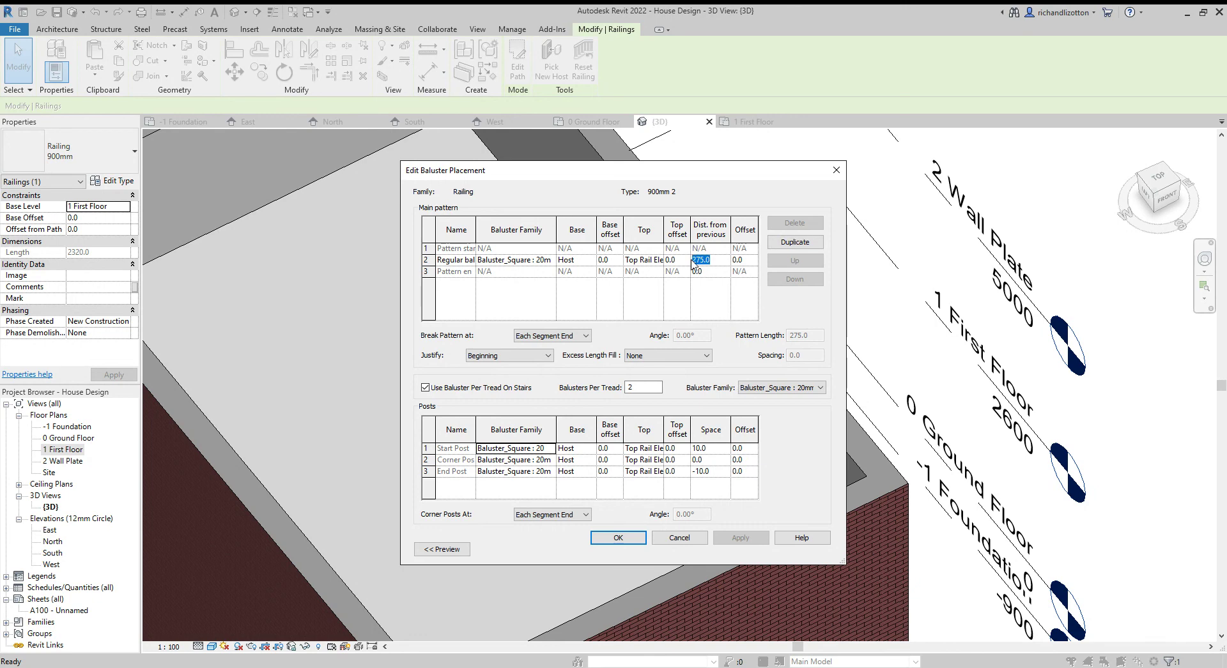
type("100")
left_click(631, 541)
left_click(620, 548)
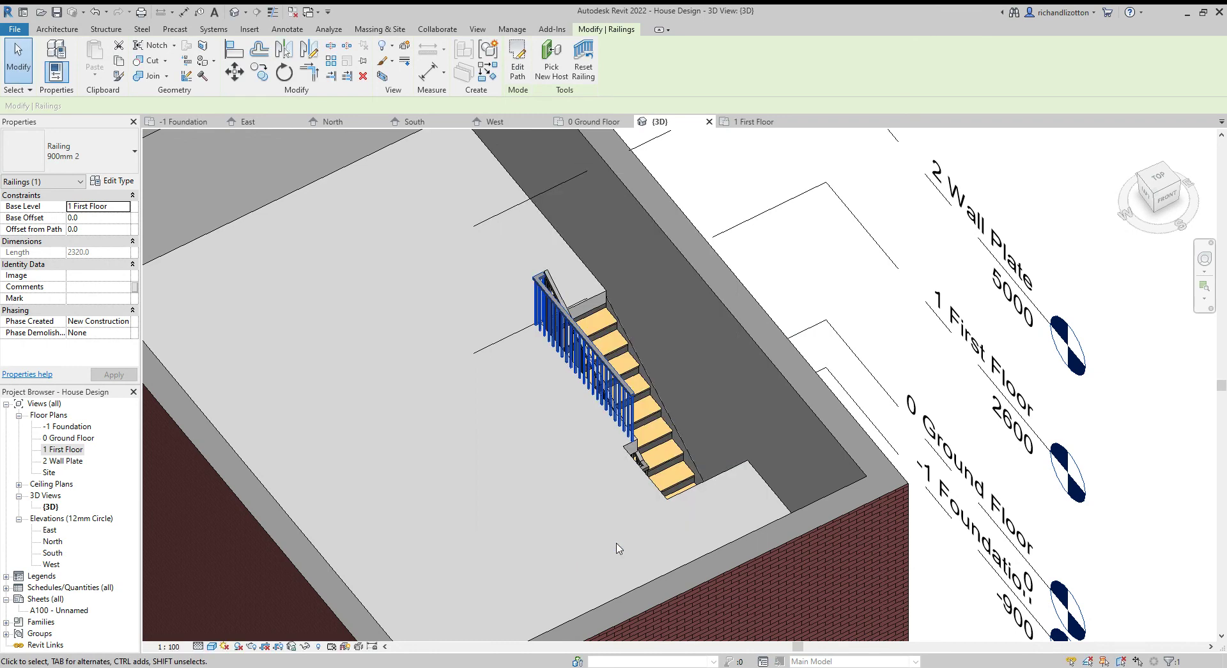
middle_click_drag(571, 485, 683, 451, "shift")
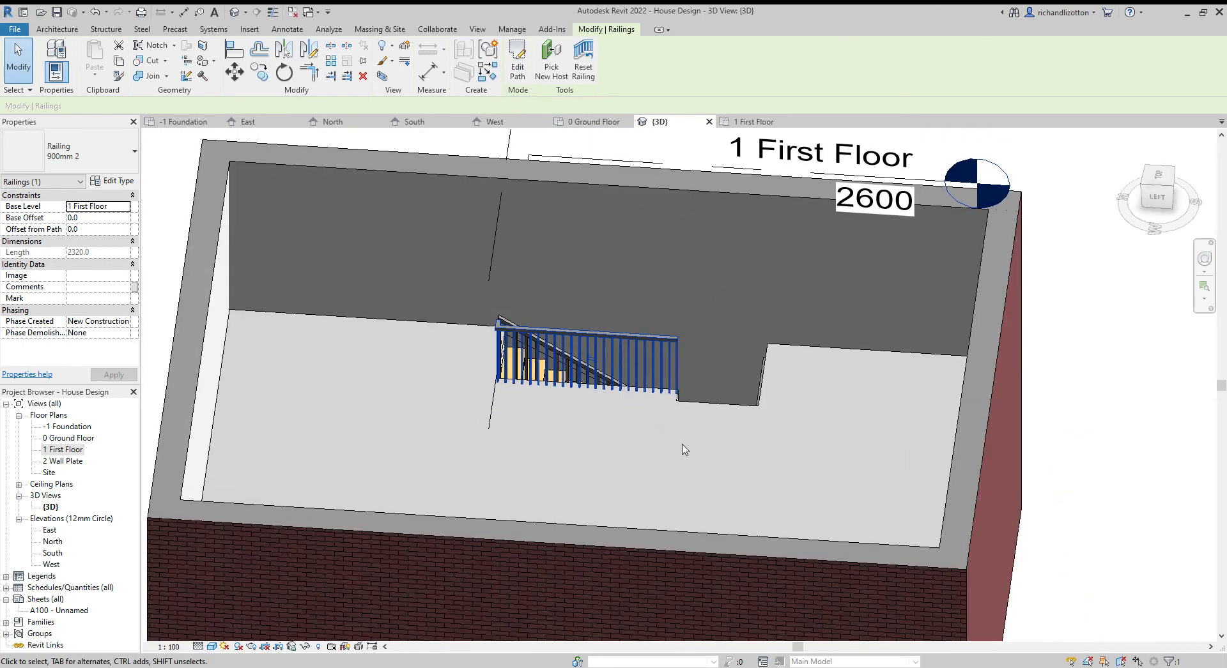
left_click(698, 152)
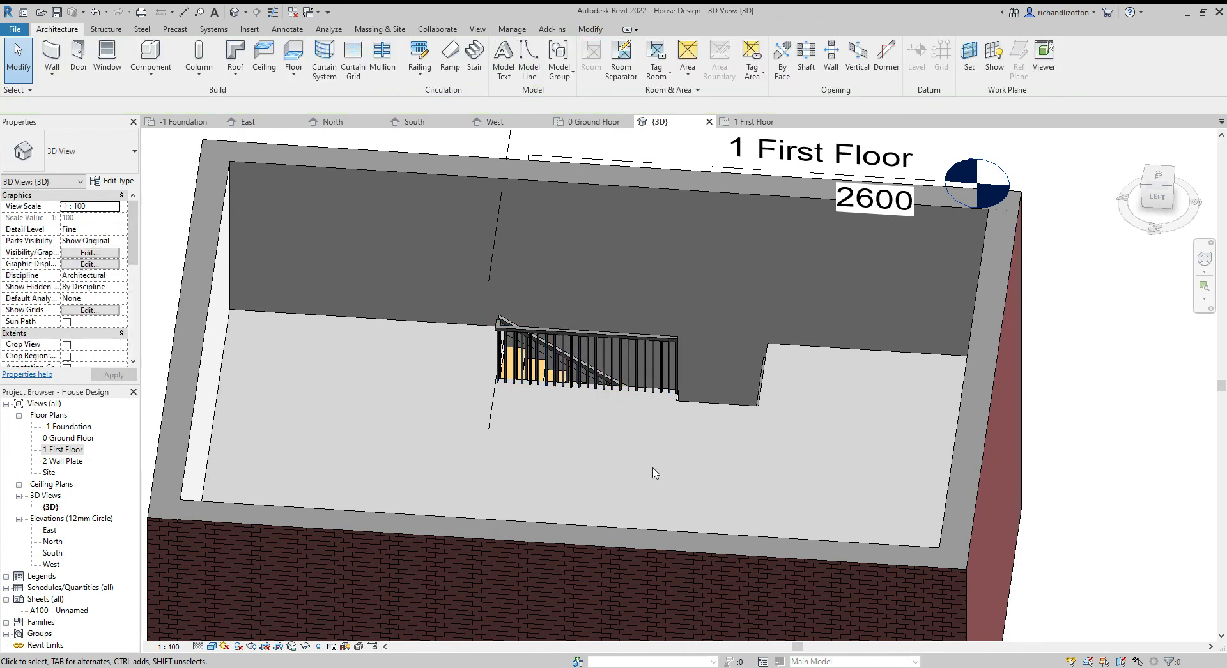
middle_click_drag(628, 468, 482, 505, "shift")
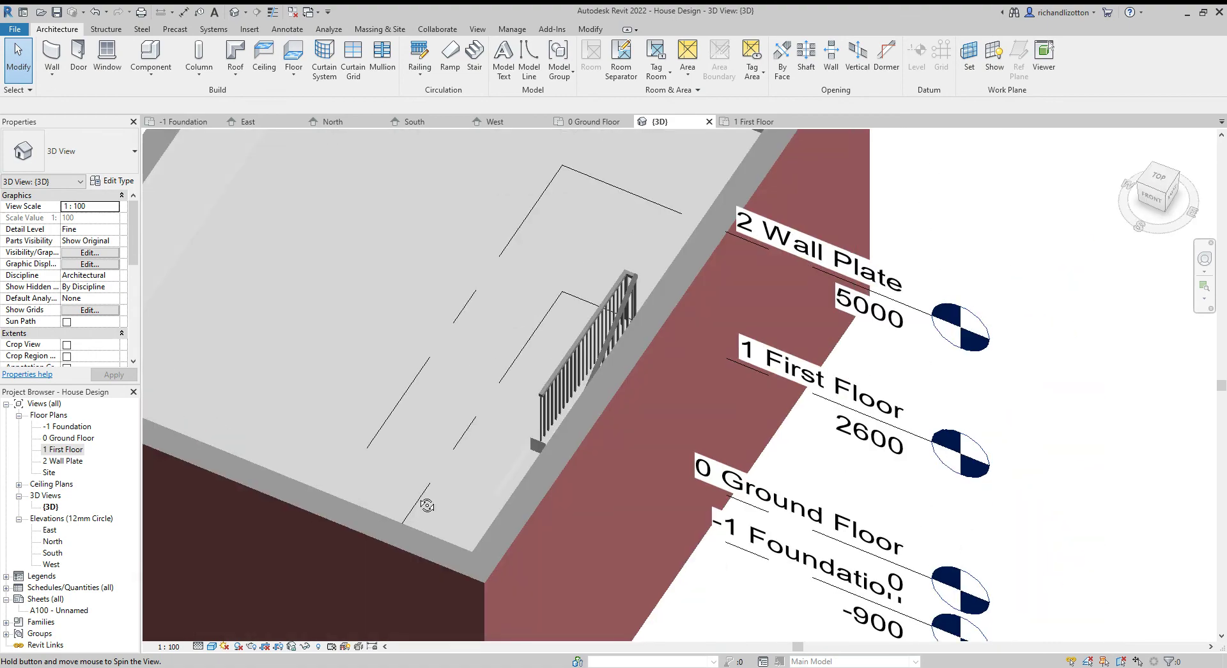